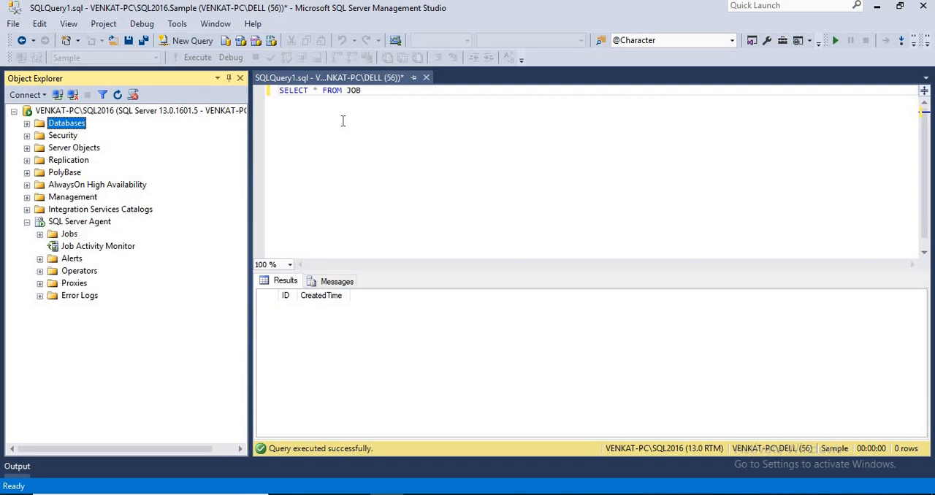
Run the SELECT * FROM JOB query and examine the JOB table's columns in the results
drag(361, 90, 280, 95)
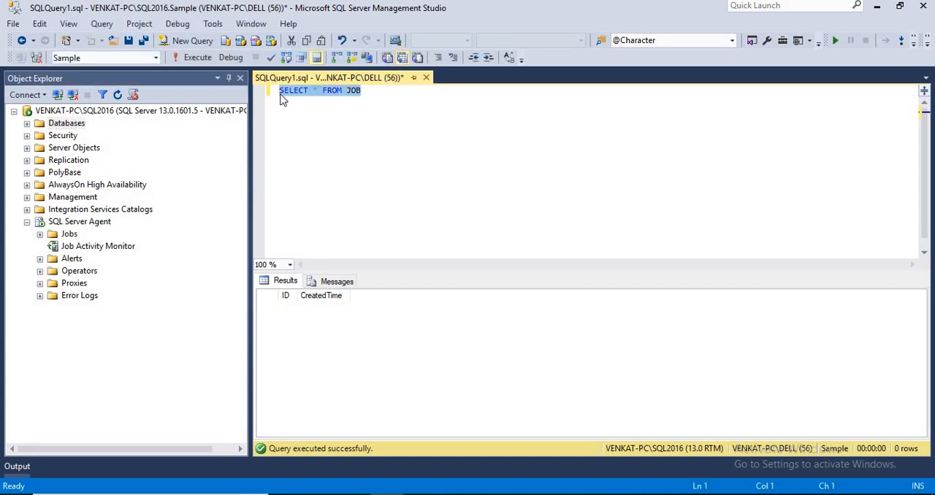
click(197, 61)
click(353, 92)
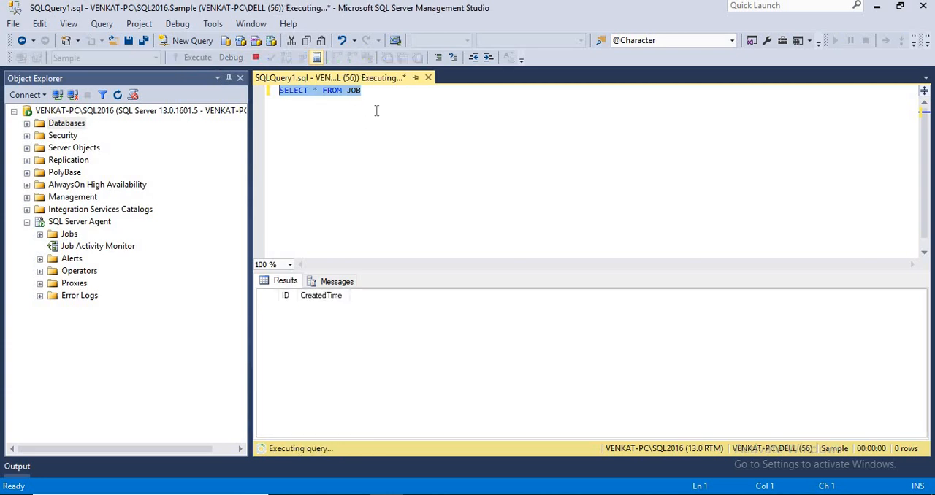
double_click(354, 94)
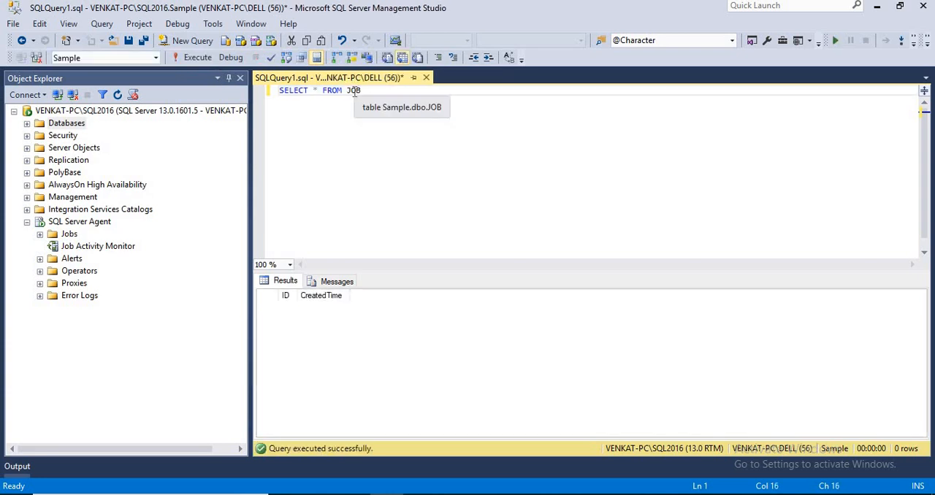
click(288, 295)
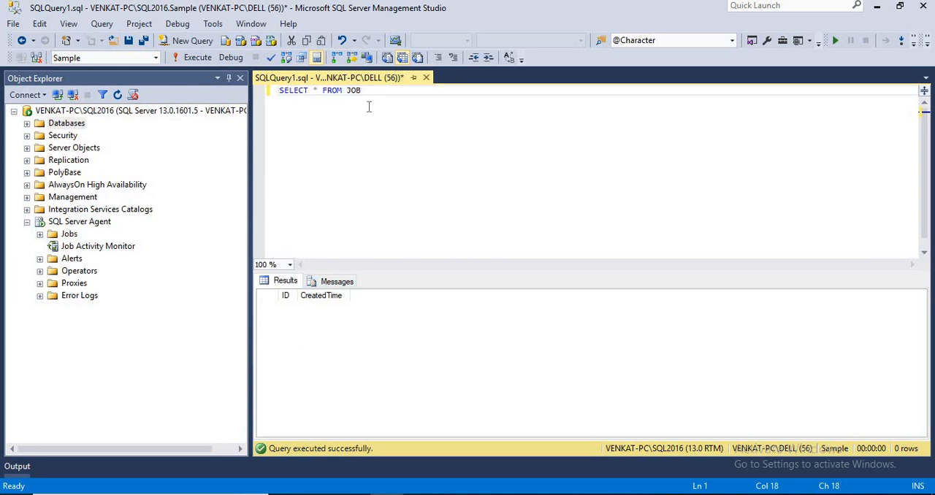
drag(367, 91, 277, 91)
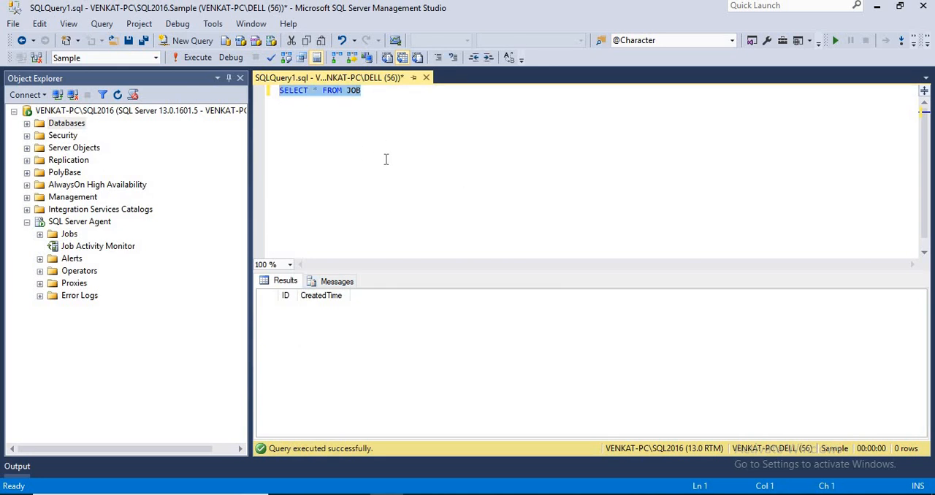
Start a new SQL Server Agent job and name it TestMulSchJob
right_click(68, 235)
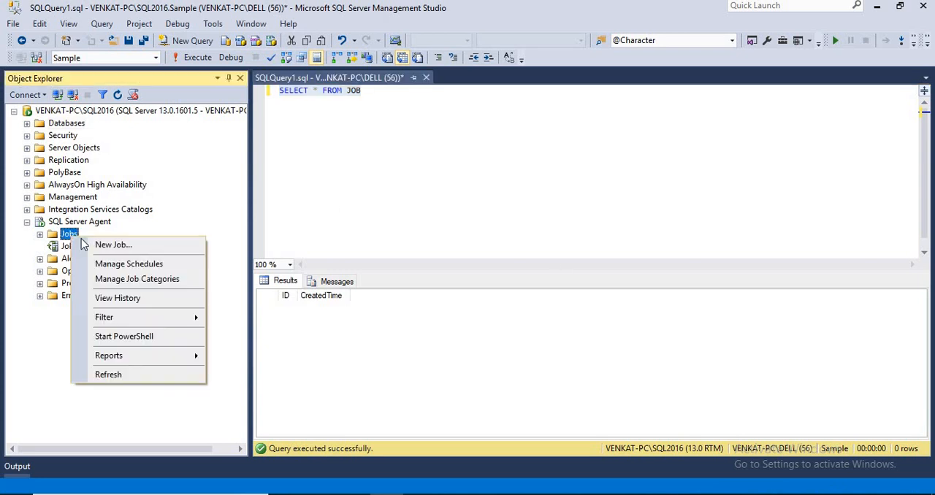
click(110, 246)
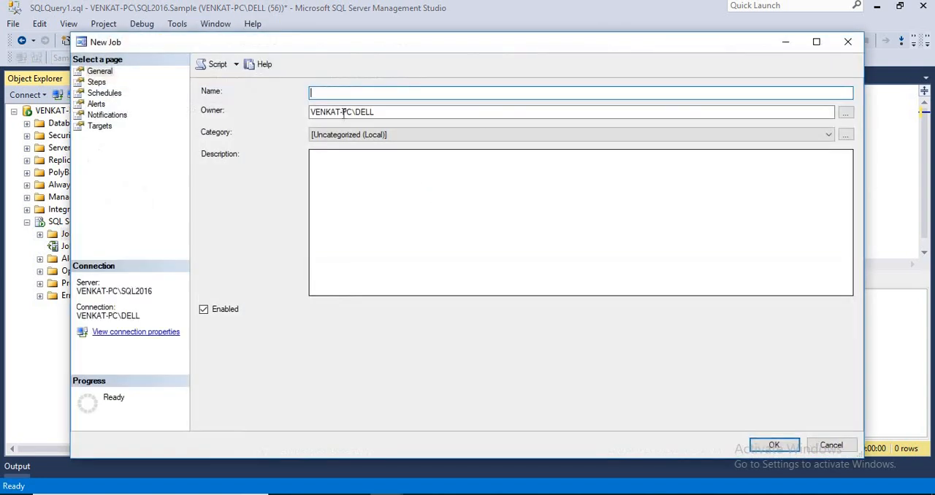
text(Test)
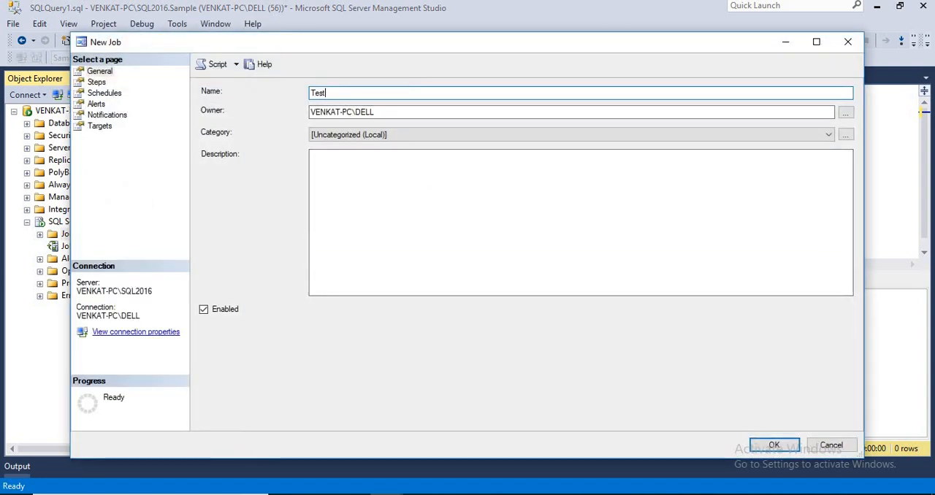
text(Mul)
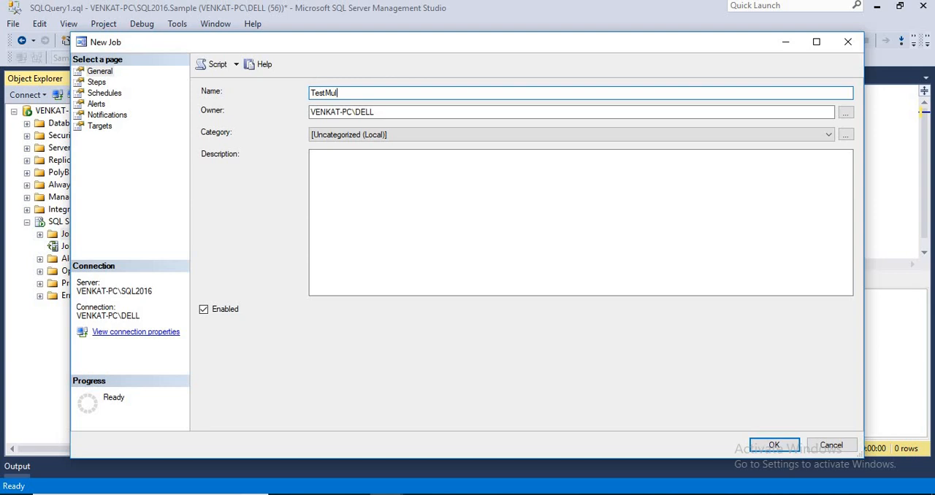
text(SchJob)
Copy the job name TestMulSchJob into the job's description
drag(369, 92, 293, 102)
key(ctrl+c)
click(421, 173)
key(ctrl+v)
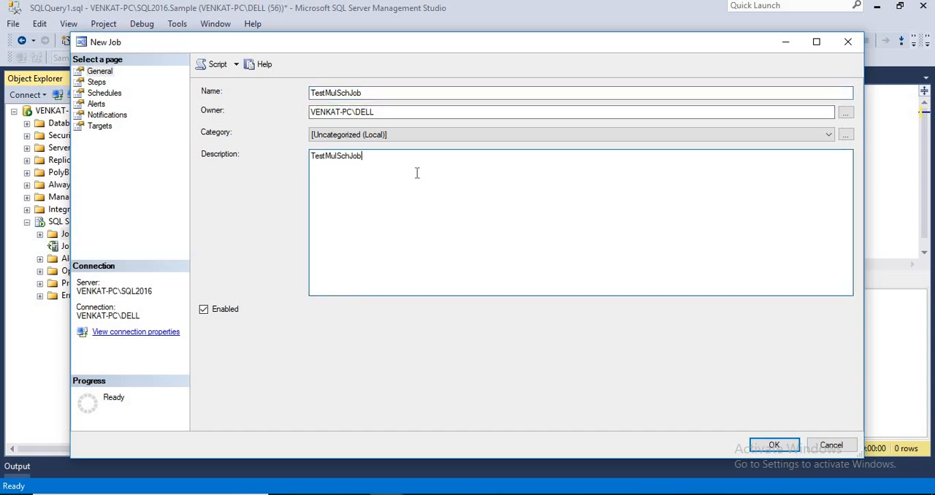
Check the new job's description, category and owner, and bring up its list of job steps
drag(371, 157, 298, 163)
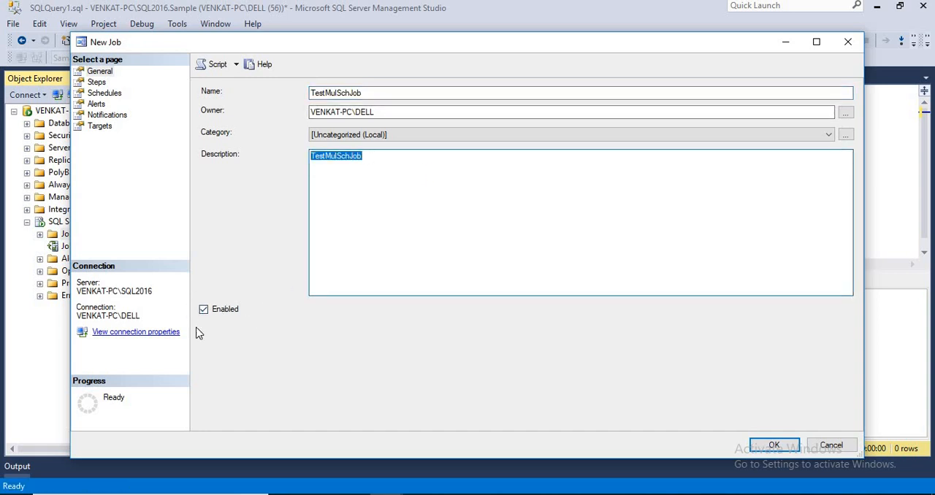
click(370, 138)
click(369, 140)
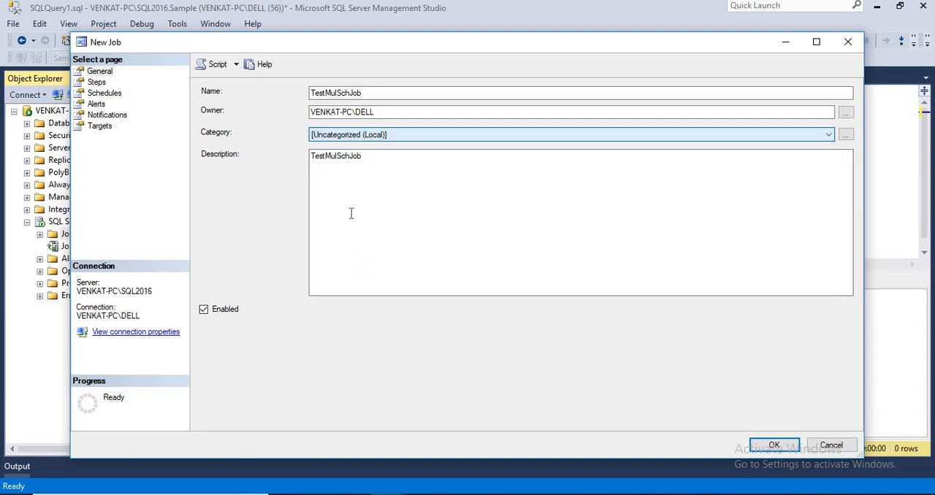
double_click(372, 115)
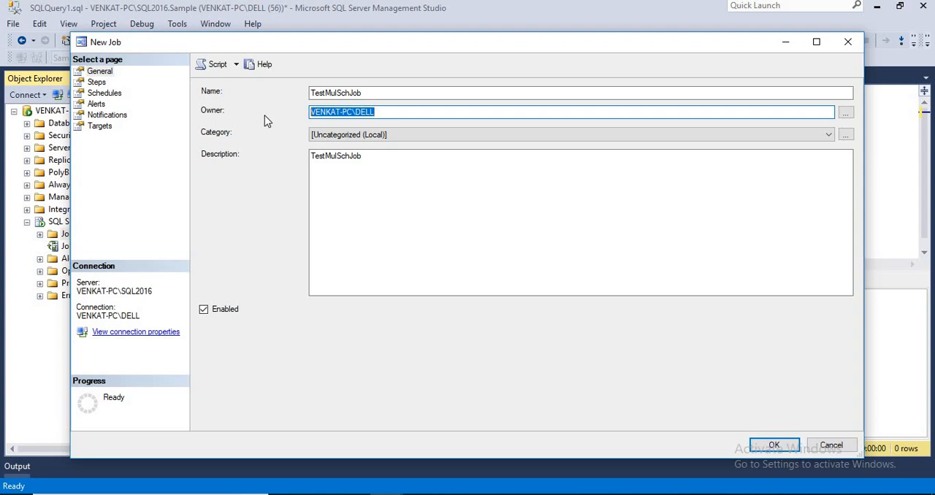
click(96, 83)
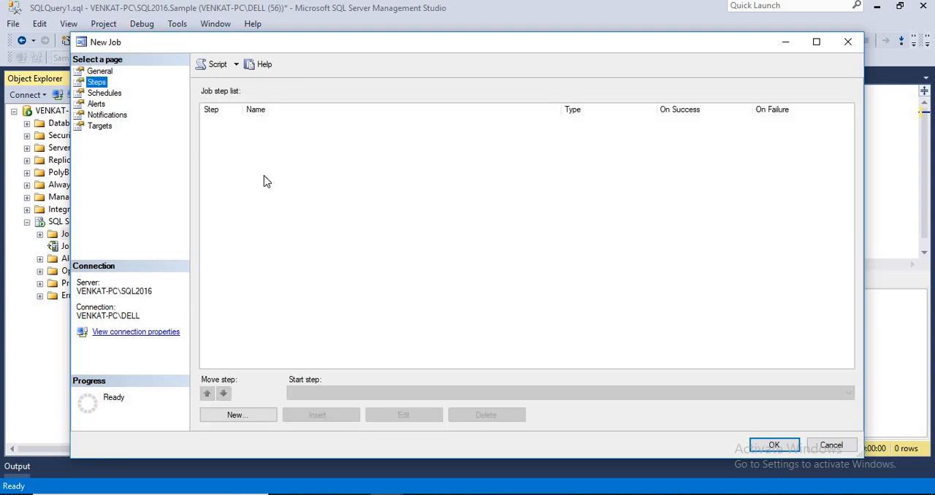
click(245, 415)
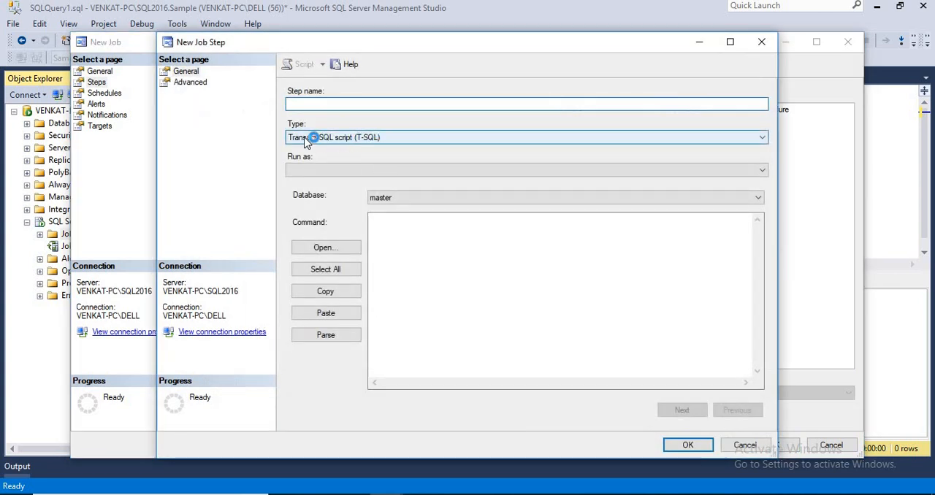
click(323, 106)
text(TestMulSchJob)
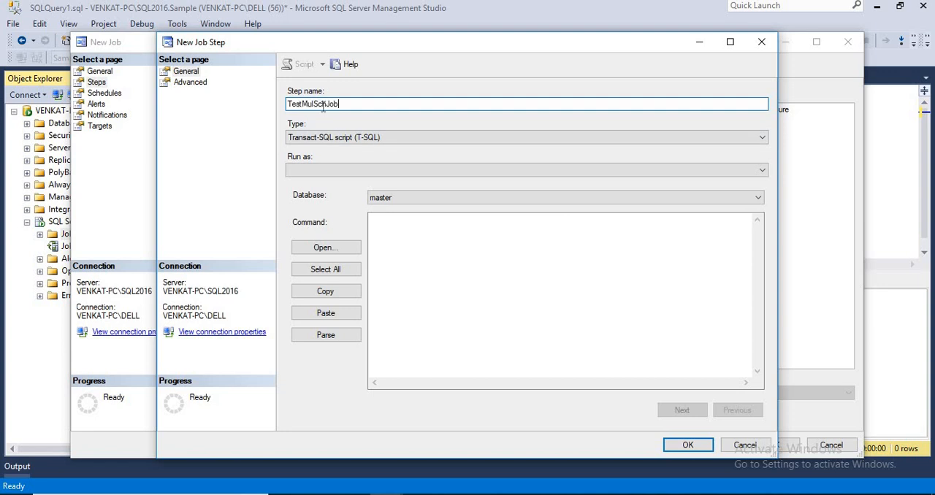
click(347, 139)
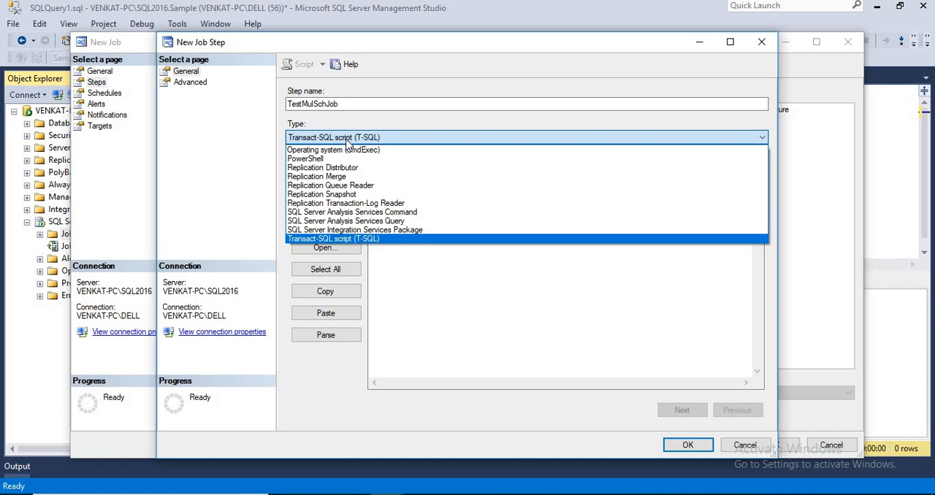
click(349, 239)
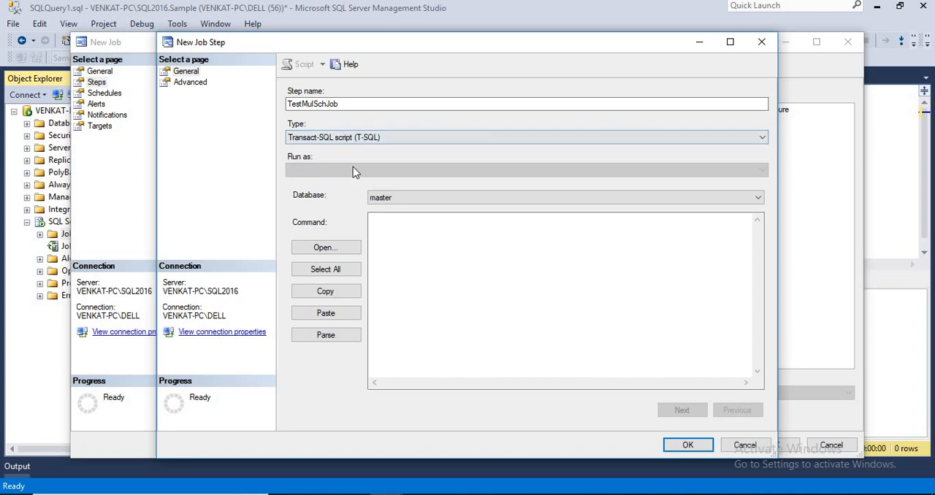
click(434, 139)
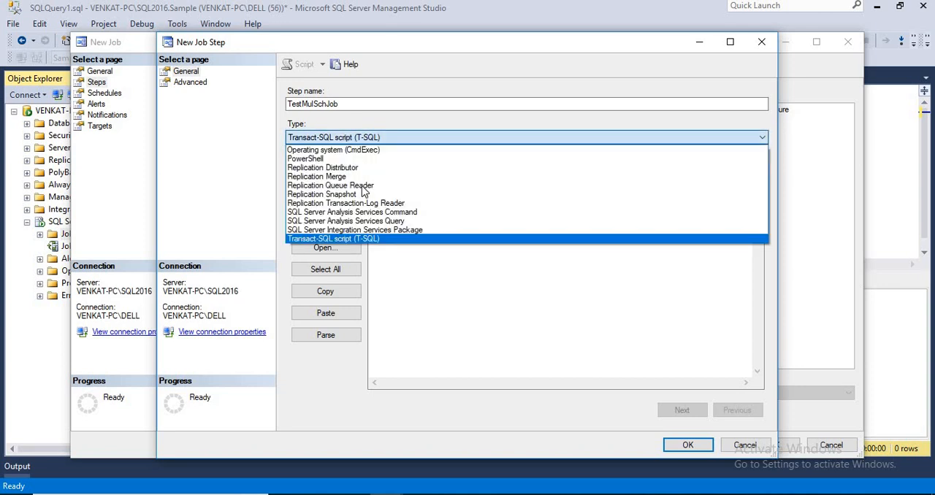
click(432, 229)
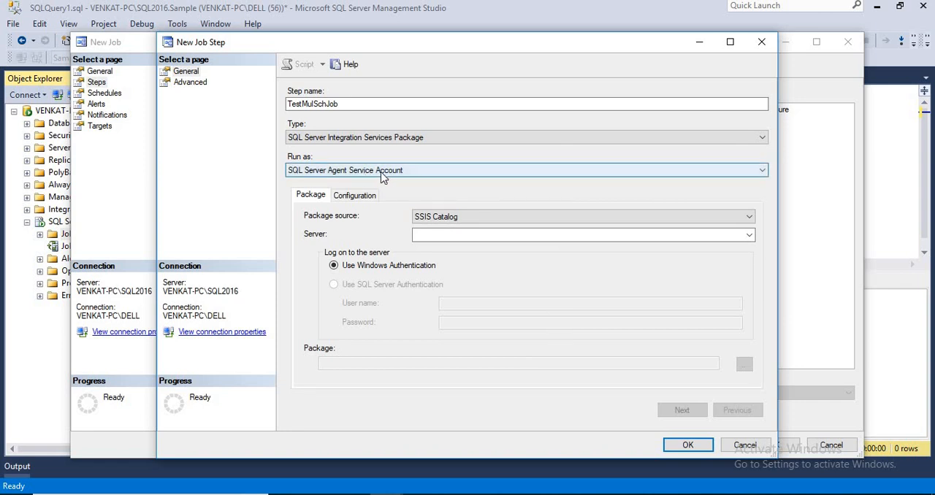
click(381, 173)
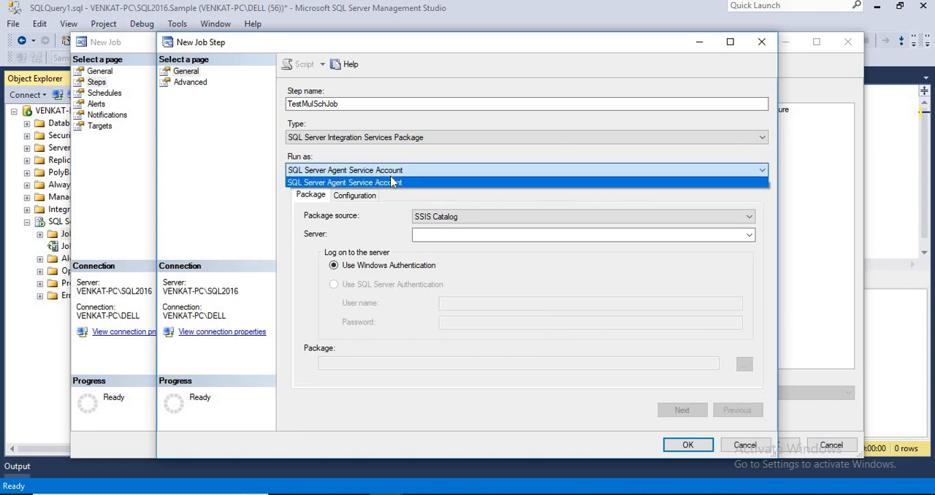
click(389, 182)
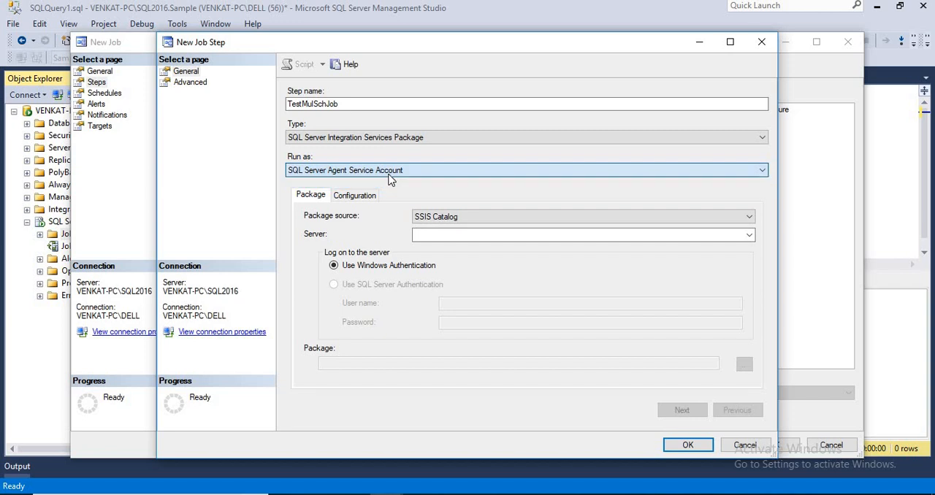
click(373, 137)
click(371, 239)
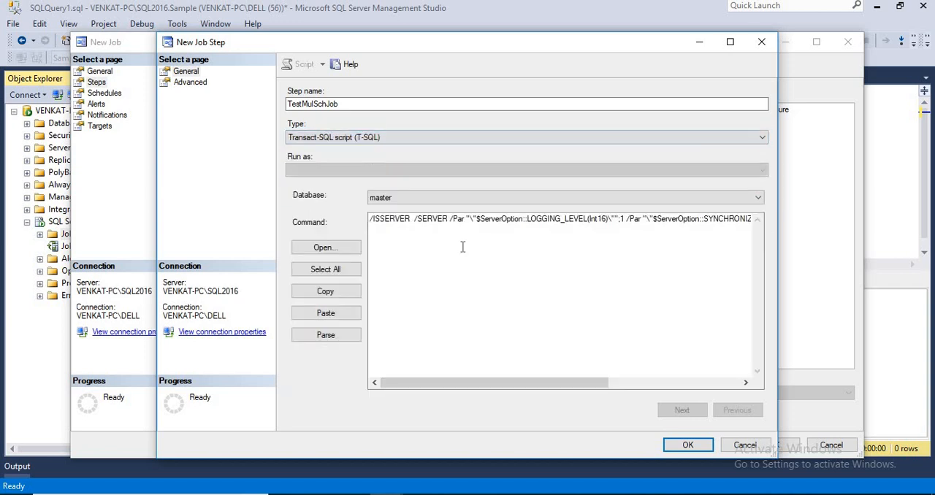
click(447, 254)
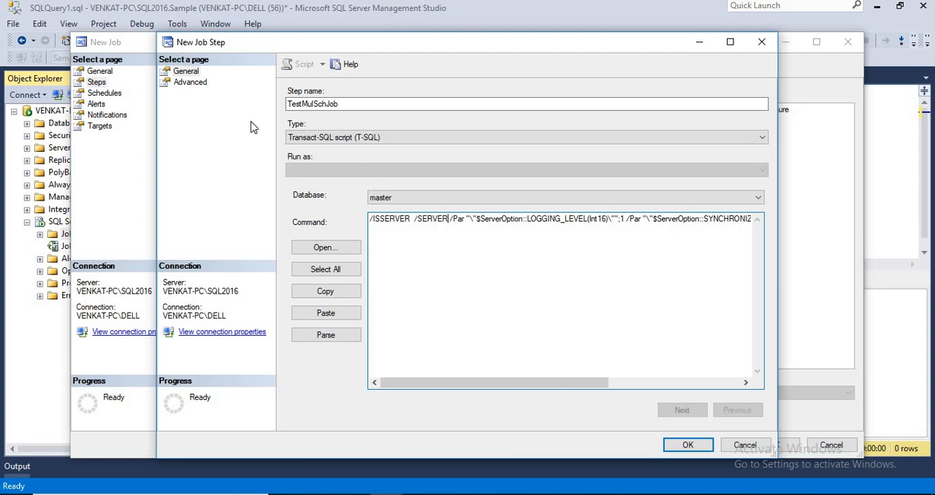
click(744, 444)
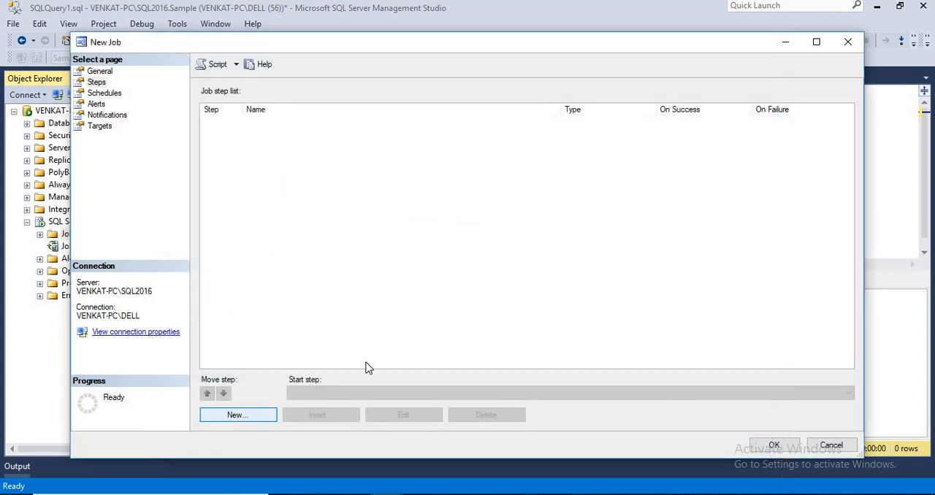
Create a job step named TestMulSchJob that runs against the Sample database
key(Return)
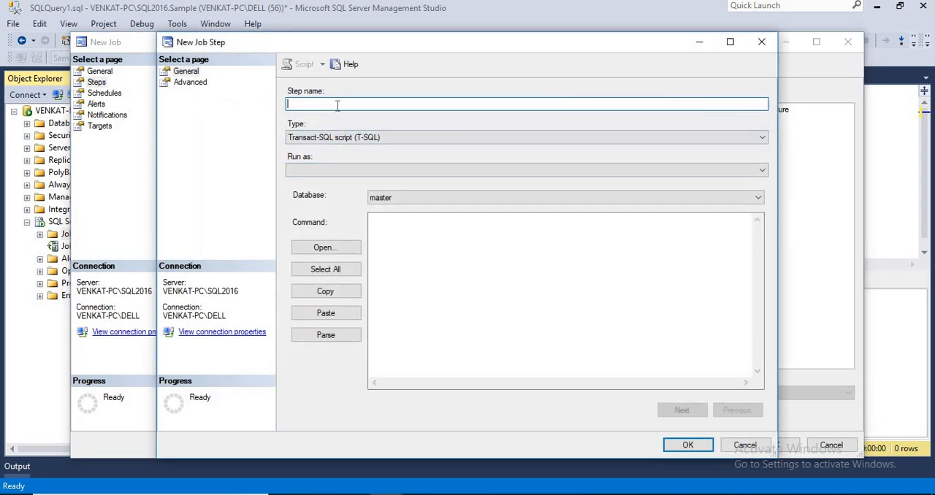
text(TestMulSchJob)
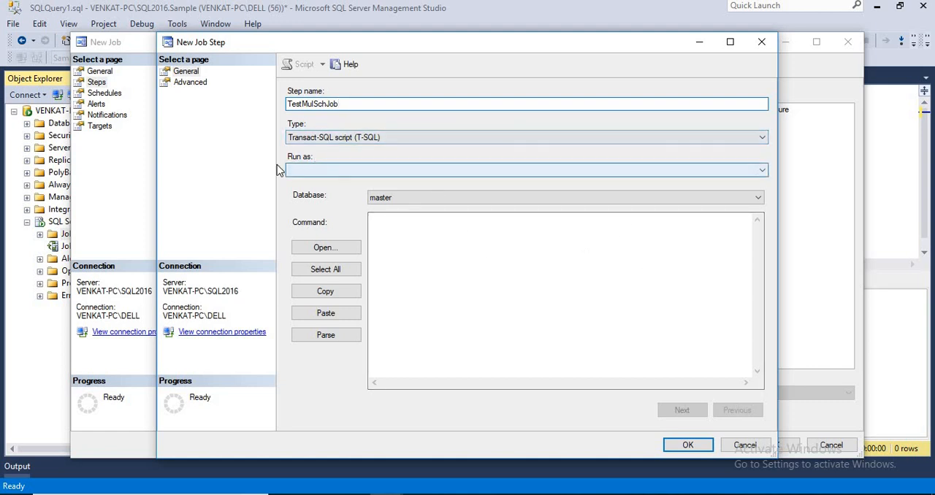
click(326, 174)
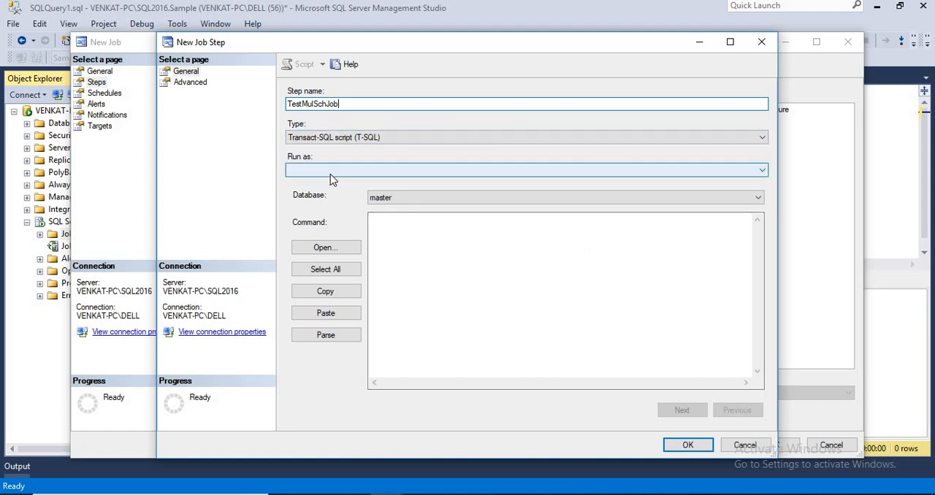
click(402, 201)
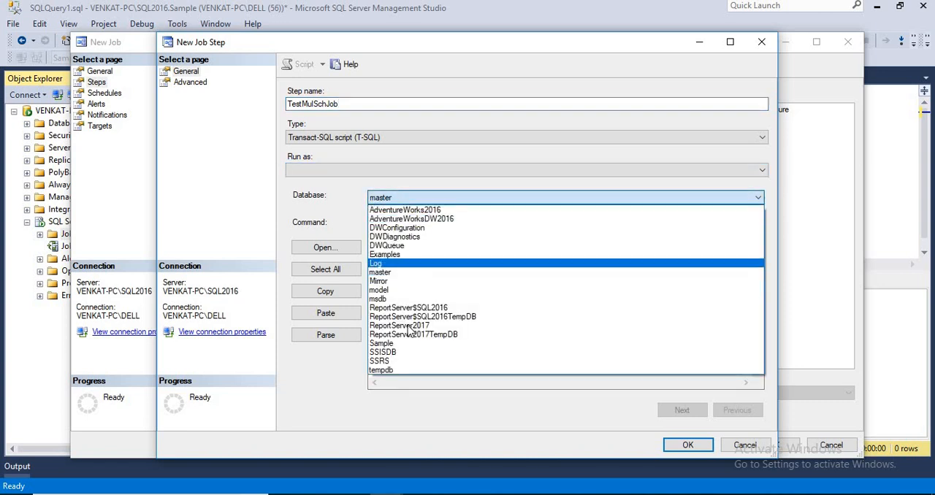
click(395, 344)
Enter INSERT INTO JOB VALUES(getdate()) as the job step's T-SQL command
click(411, 271)
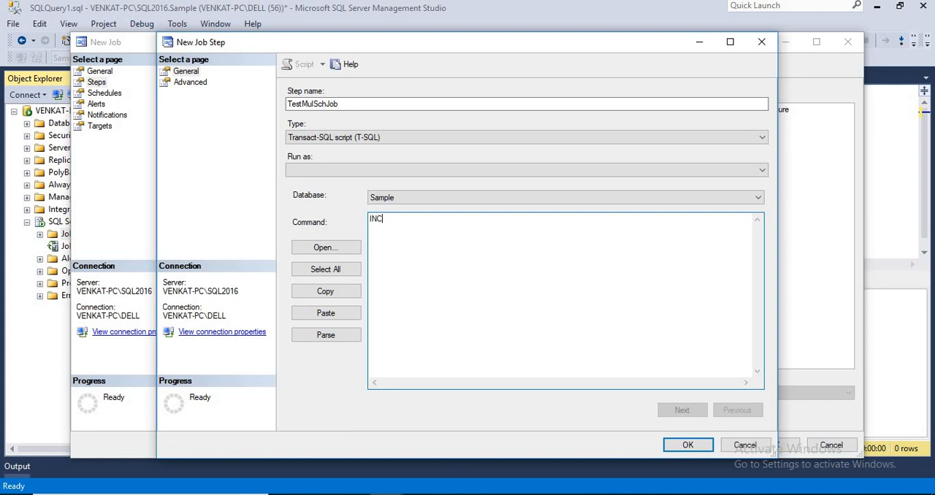
text(RE)
key(BackSpace)
key(BackSpace)
key(BackSpace)
text(SERT INTO JOB VALUES)
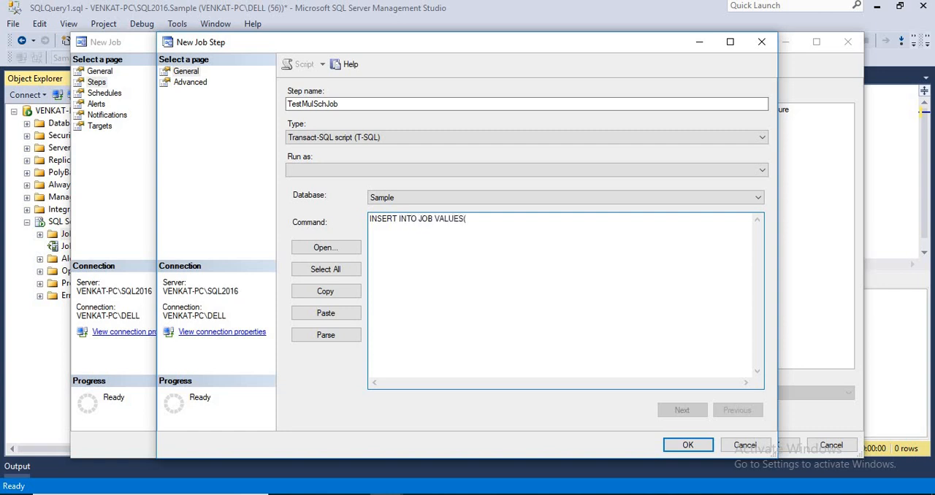
text((getdate()
double_click(474, 219)
Set the job step's on success action to "Quit the job reporting success"
click(189, 82)
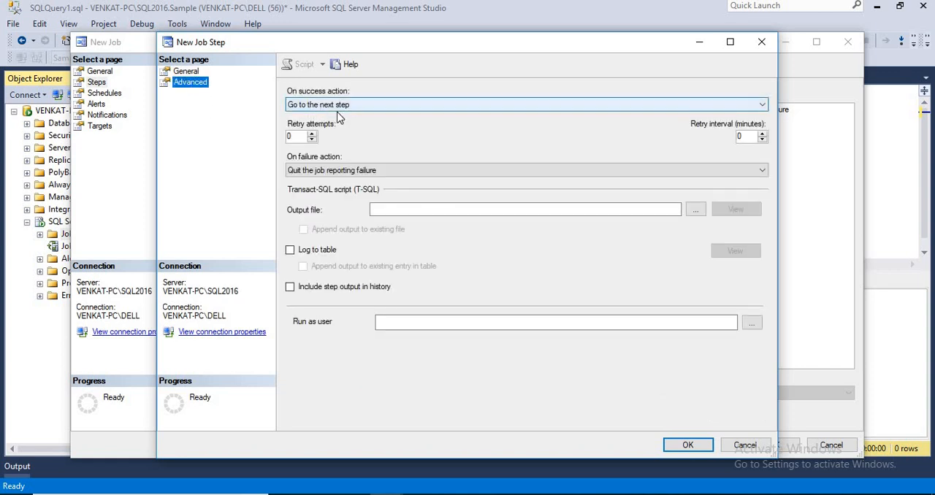
click(338, 108)
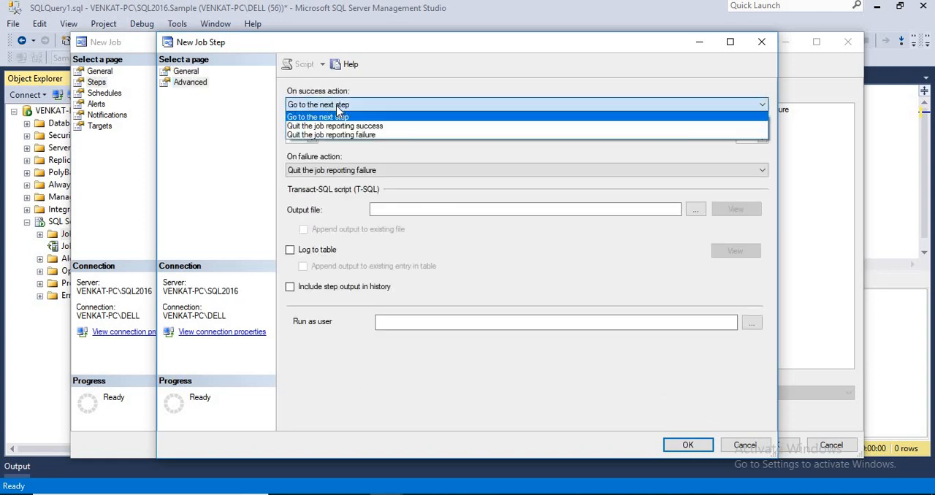
click(344, 126)
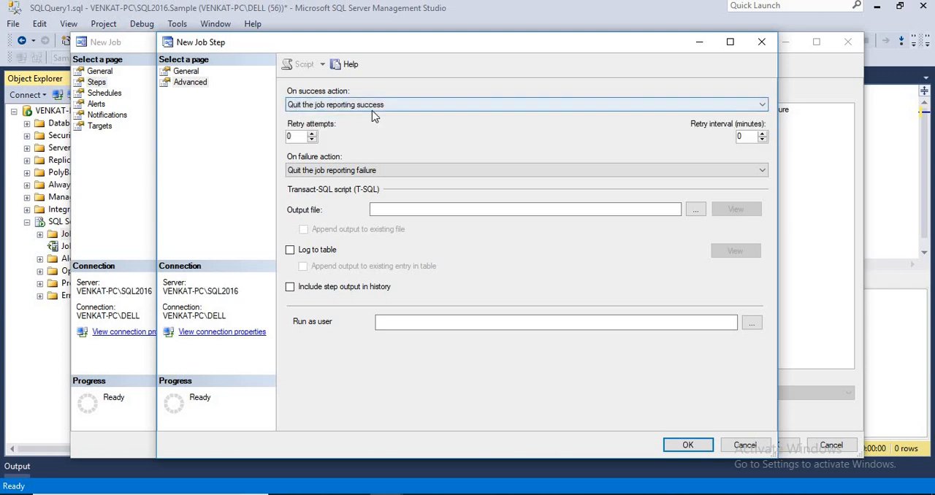
Examine the actions available for the job step on success and on failure
click(333, 109)
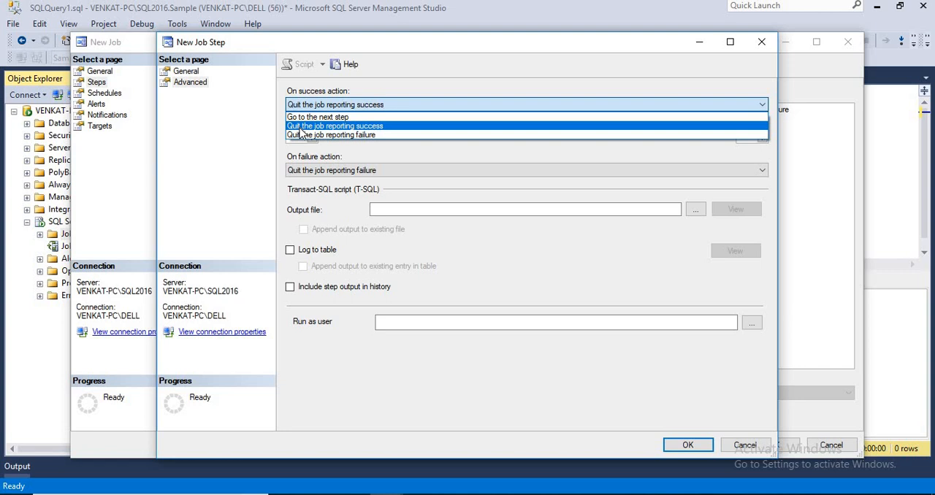
click(397, 128)
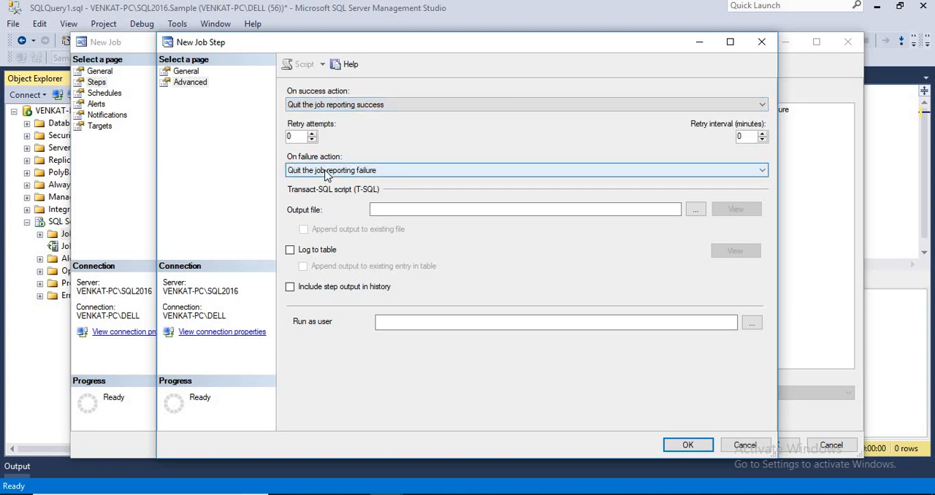
click(327, 172)
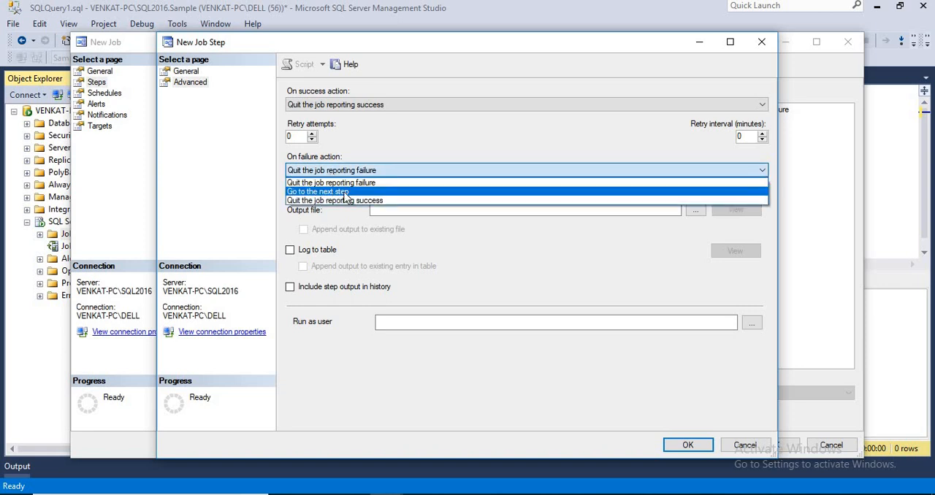
click(398, 144)
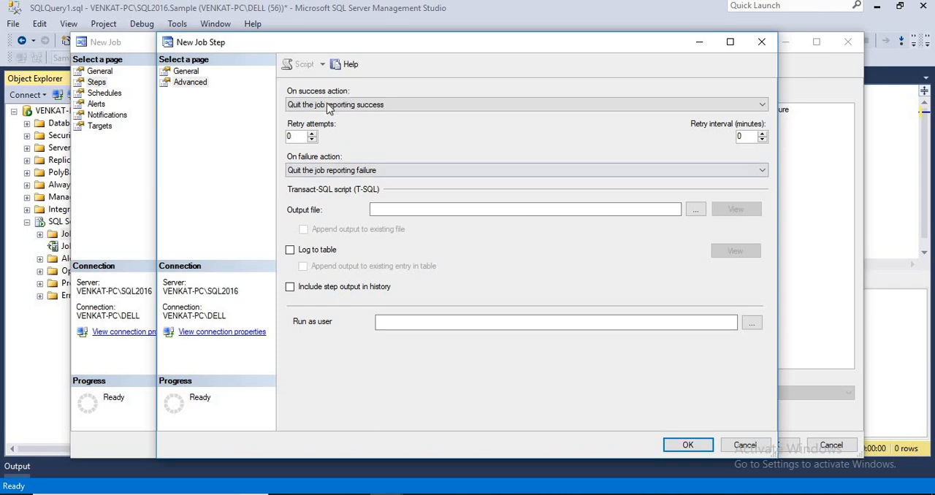
click(351, 106)
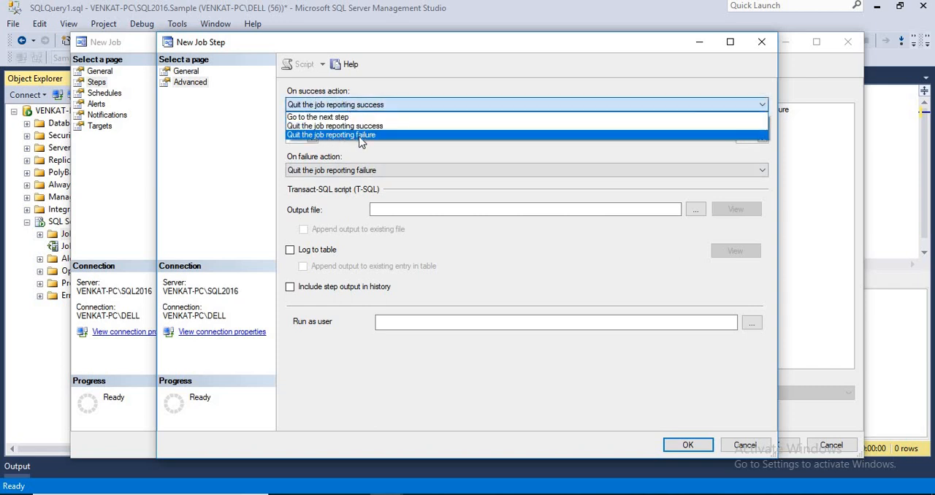
click(371, 83)
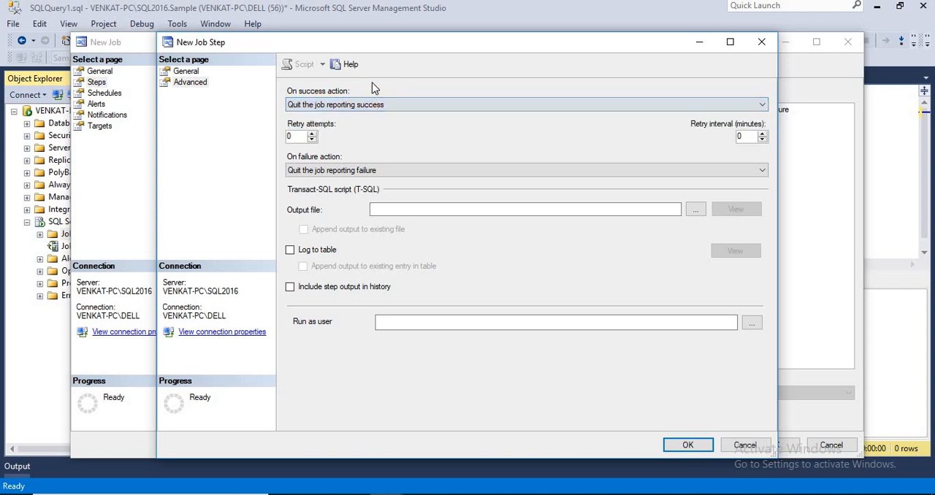
click(338, 172)
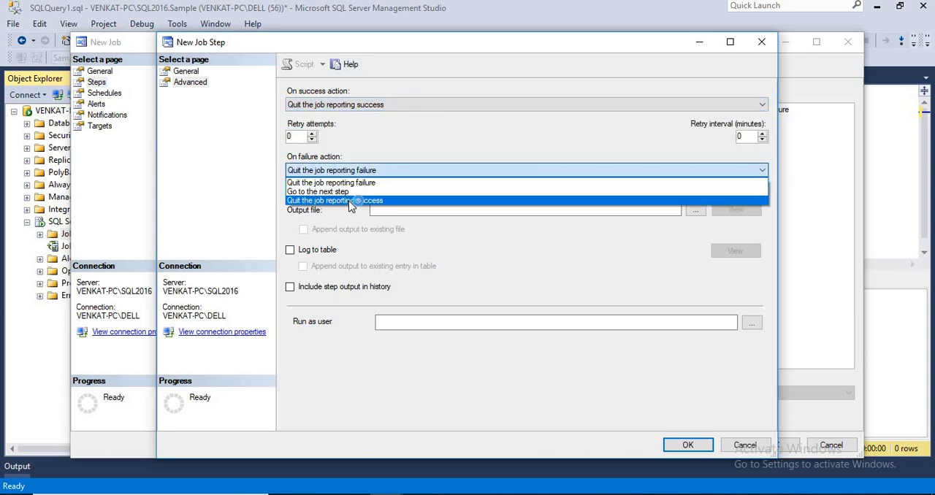
click(388, 132)
Recheck the job step's T-SQL command and advanced settings, and save the step to the job
click(186, 72)
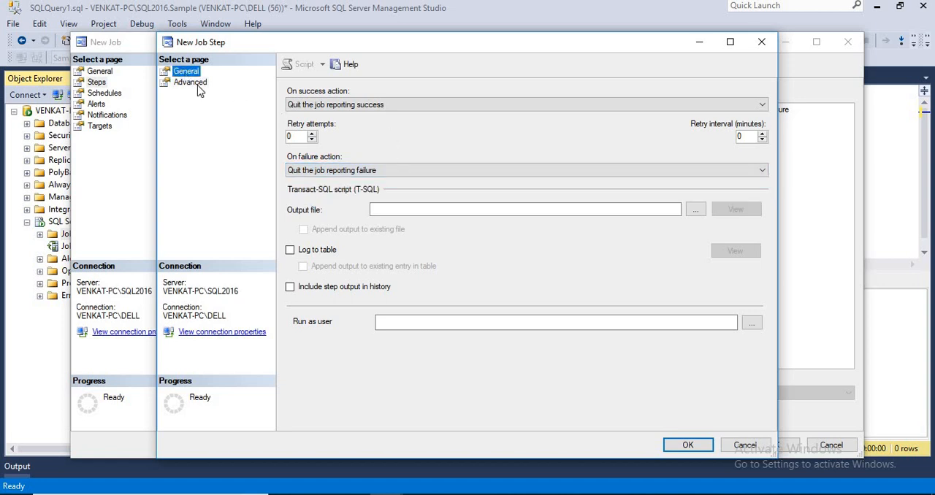
drag(504, 222, 365, 223)
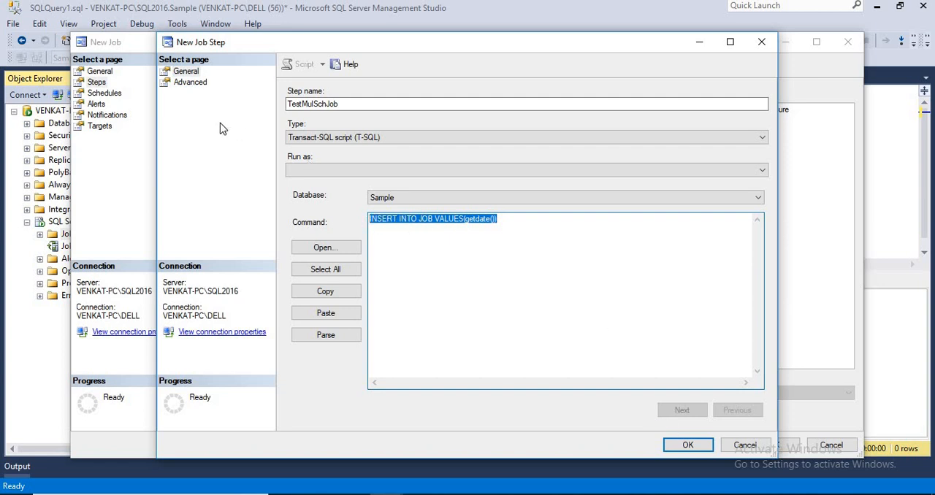
click(192, 83)
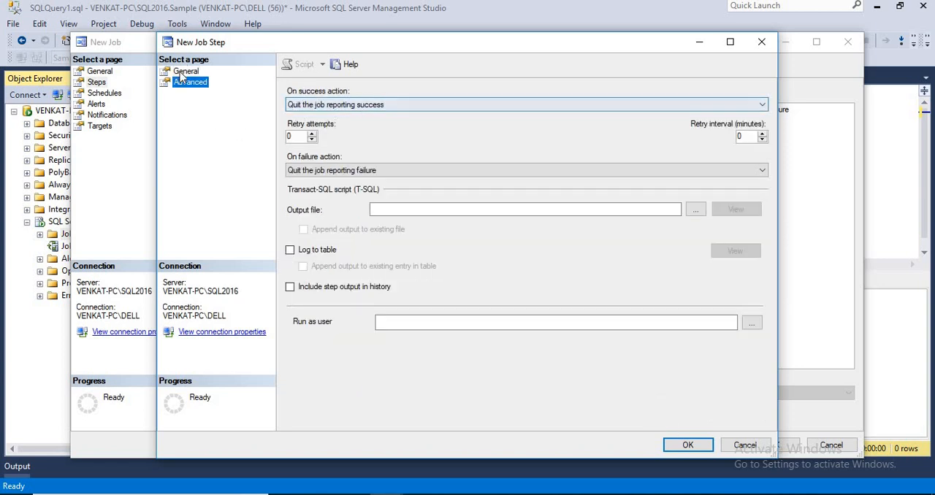
click(185, 72)
click(687, 445)
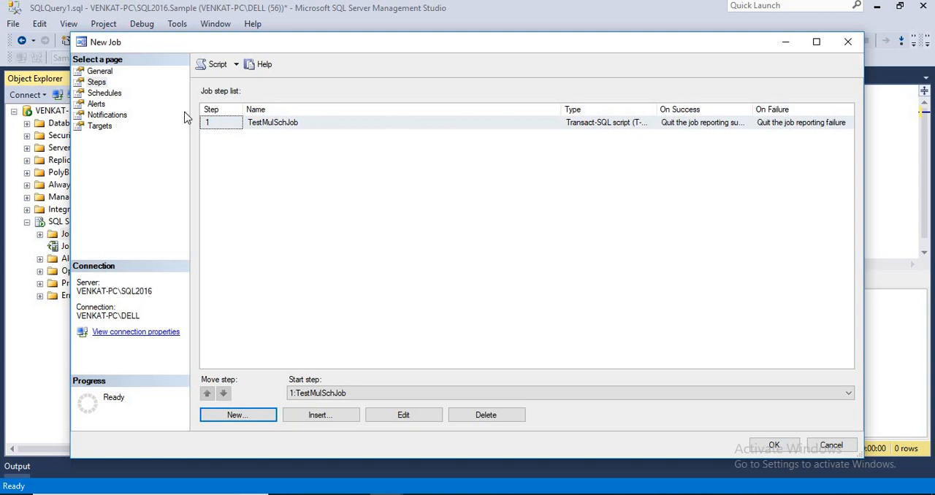
Add a recurring job schedule named TestMulSchJob1 that runs weekly on Sunday, once at 6:35:00 PM
click(109, 95)
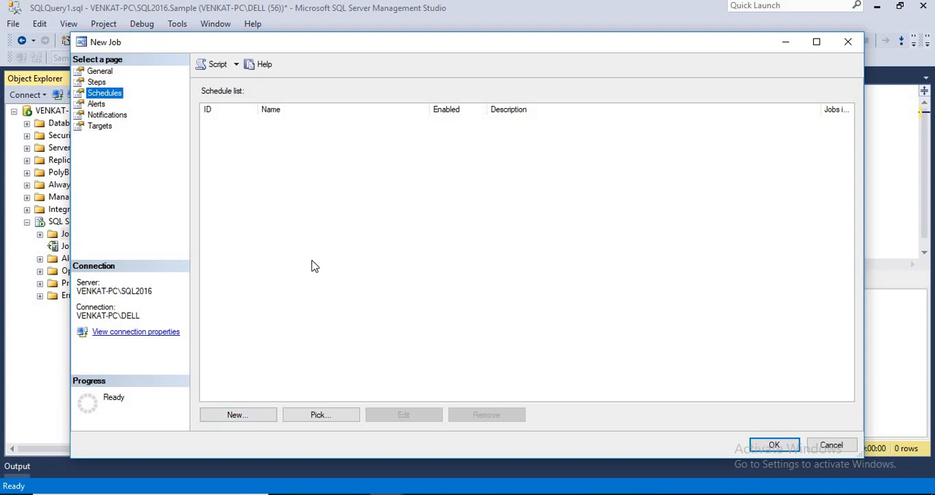
click(241, 410)
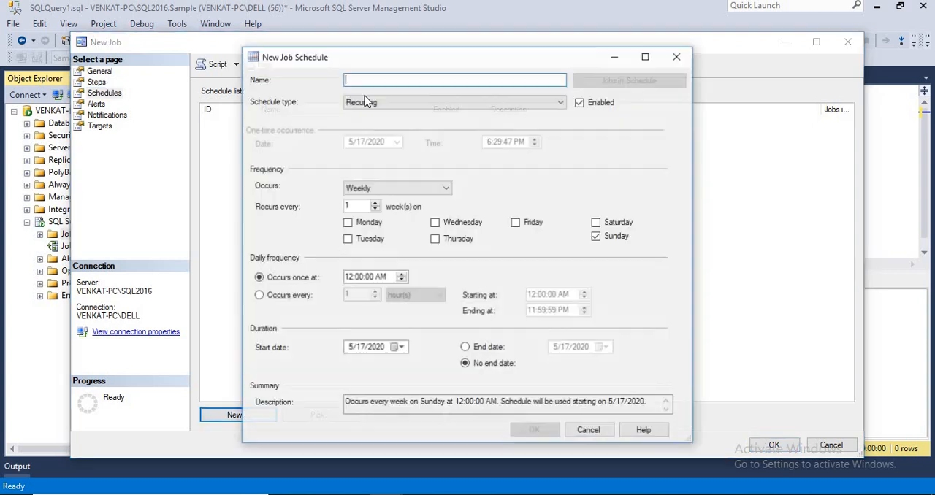
text(TestMulSchJob1)
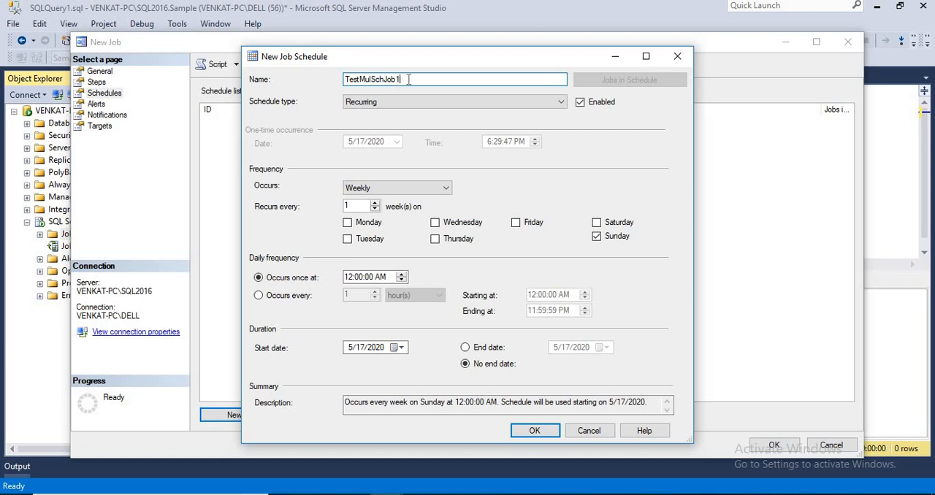
drag(408, 79, 340, 84)
key(ctrl+c)
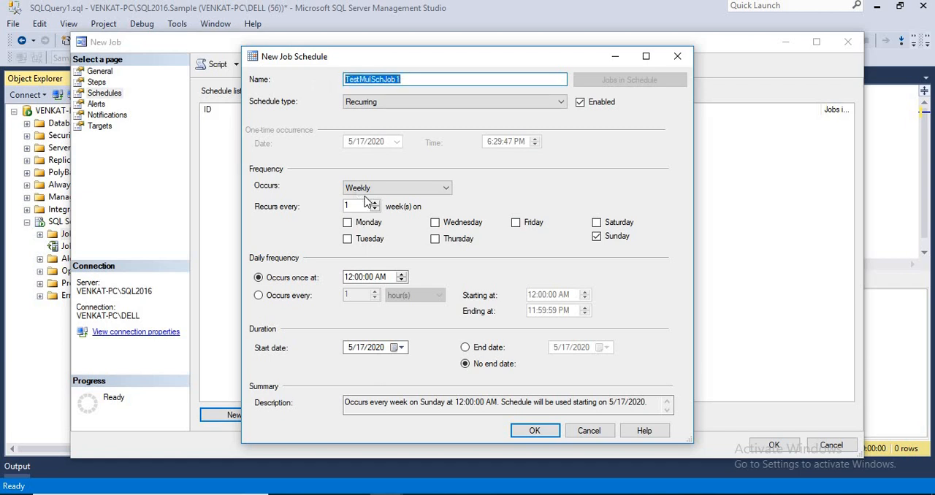
click(351, 278)
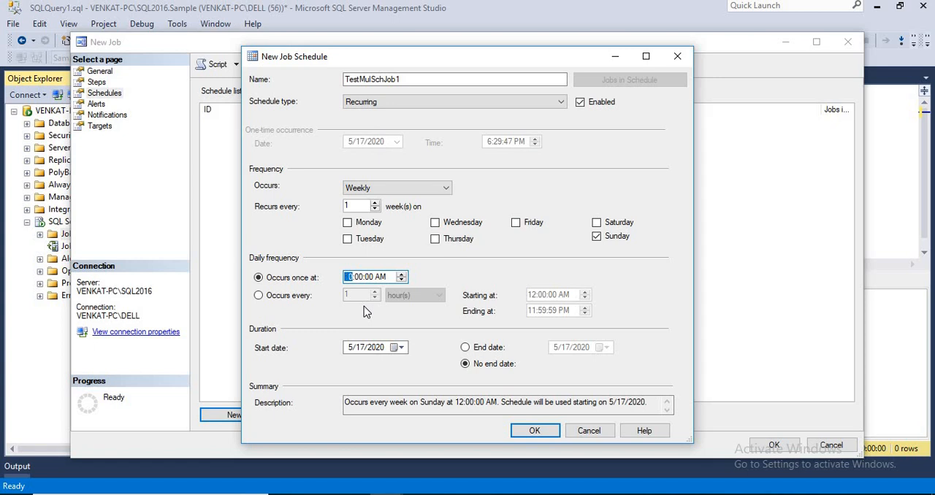
text(6)
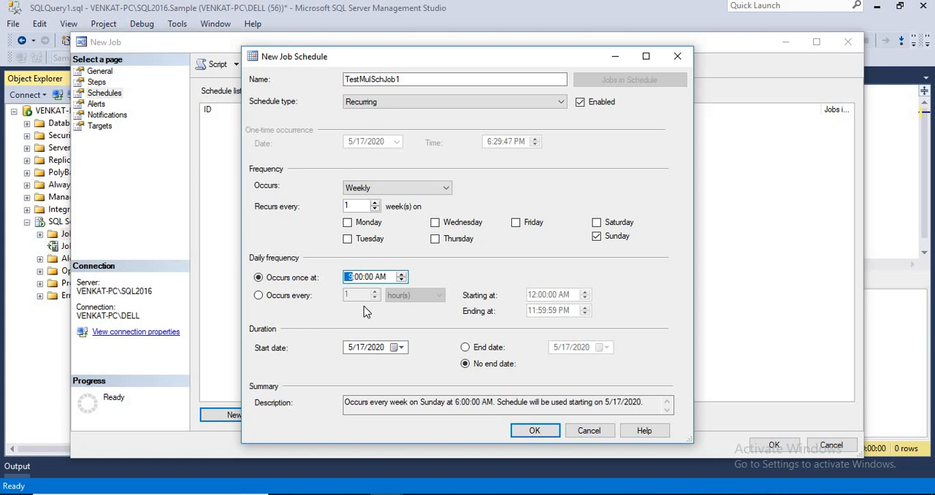
click(358, 281)
text(35)
click(381, 278)
click(535, 431)
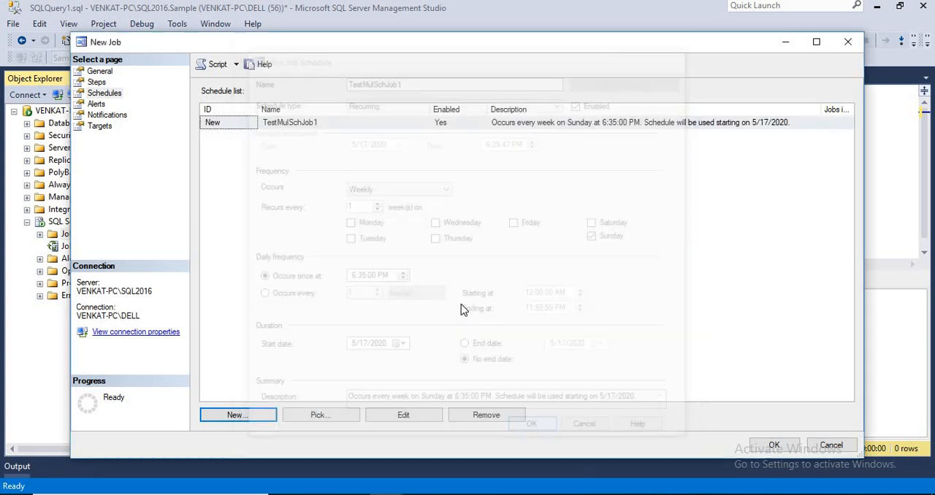
Add a second recurring schedule named TestMulSchJob2 that runs daily, once at 6:37:00 PM
click(241, 414)
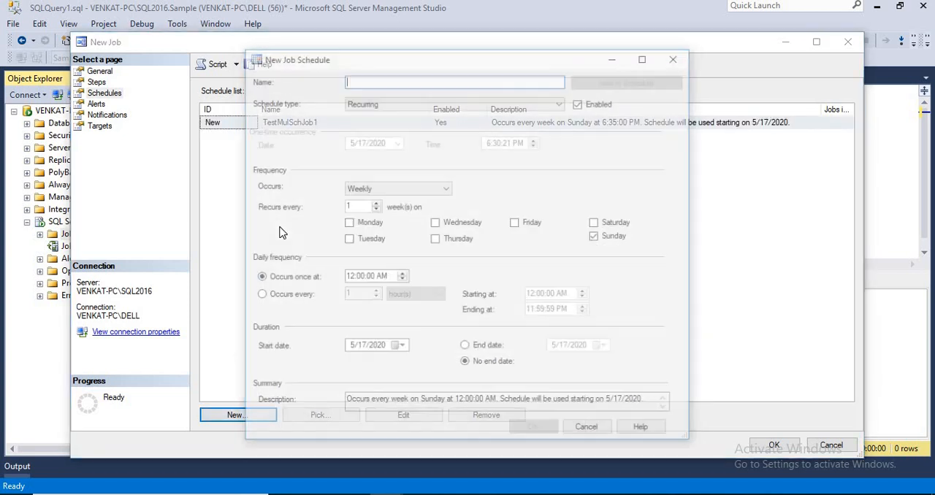
key(ctrl+v)
click(371, 192)
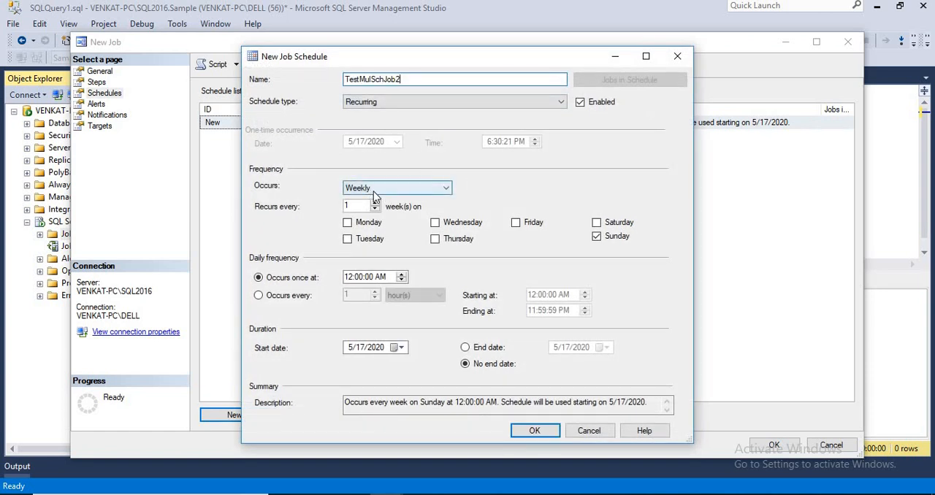
click(374, 201)
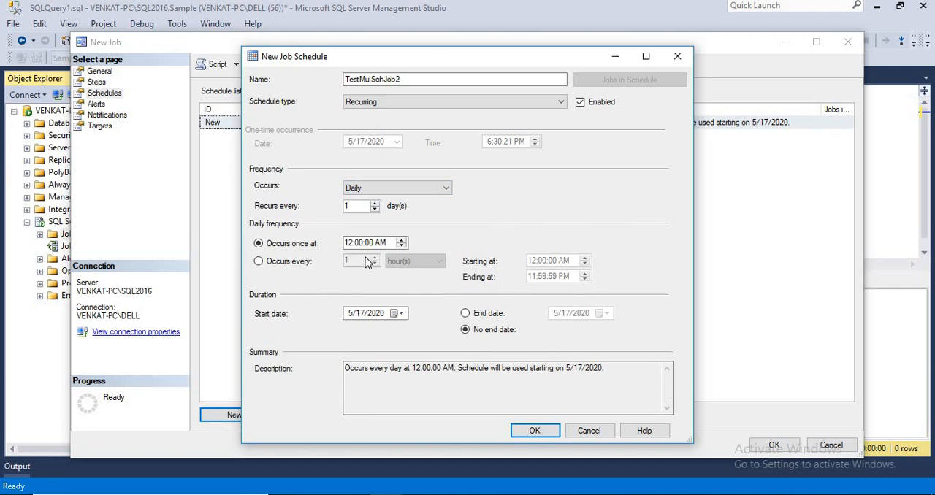
click(349, 243)
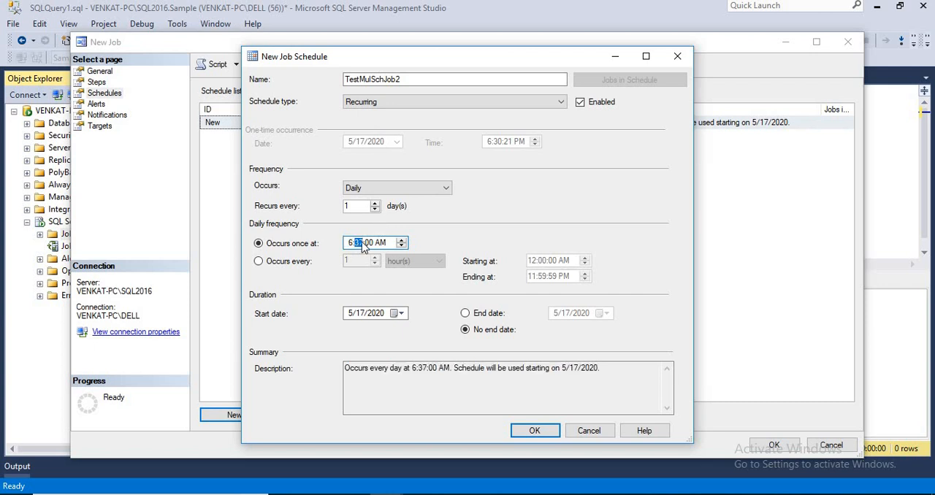
click(380, 246)
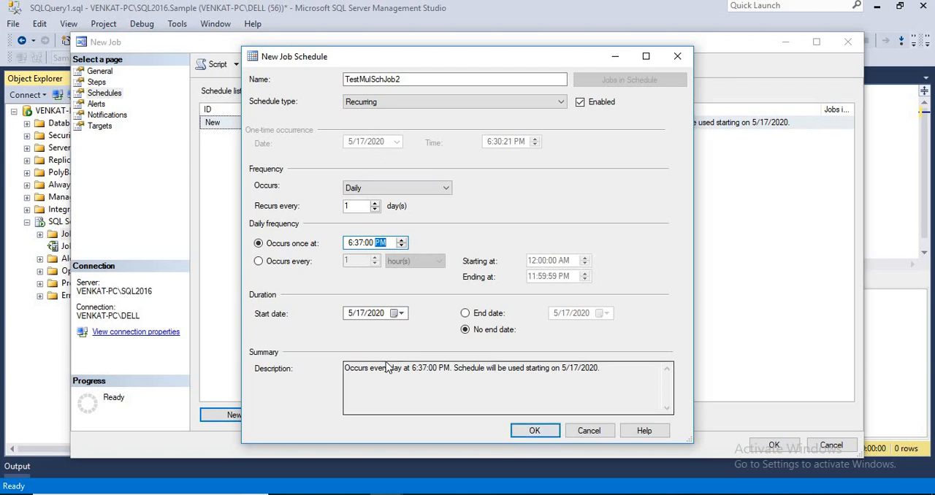
drag(349, 368, 598, 371)
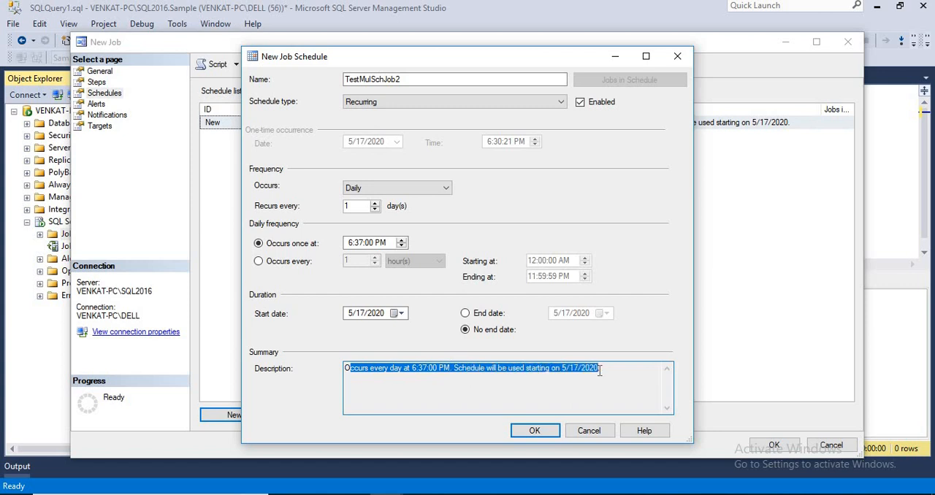
click(531, 429)
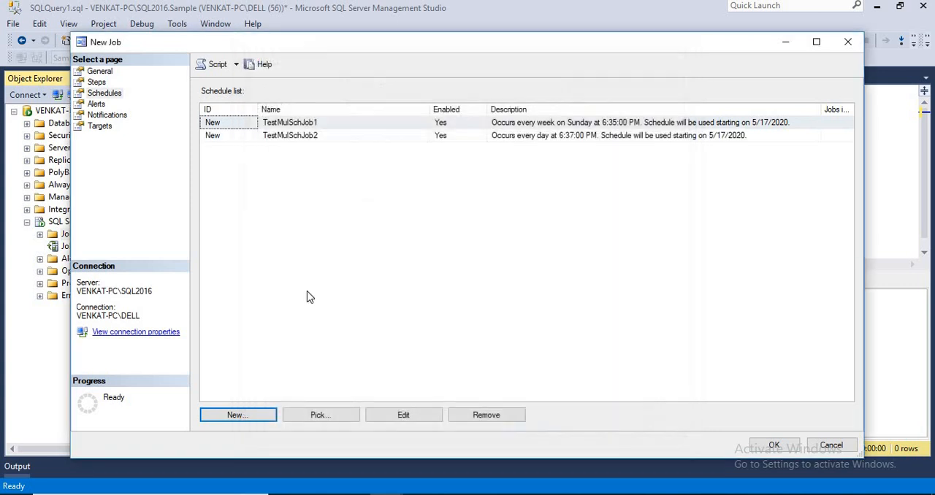
Add a third recurring schedule named TestMulSchJob3 that runs weekly on Sunday, once at 6:39:00 PM
click(248, 421)
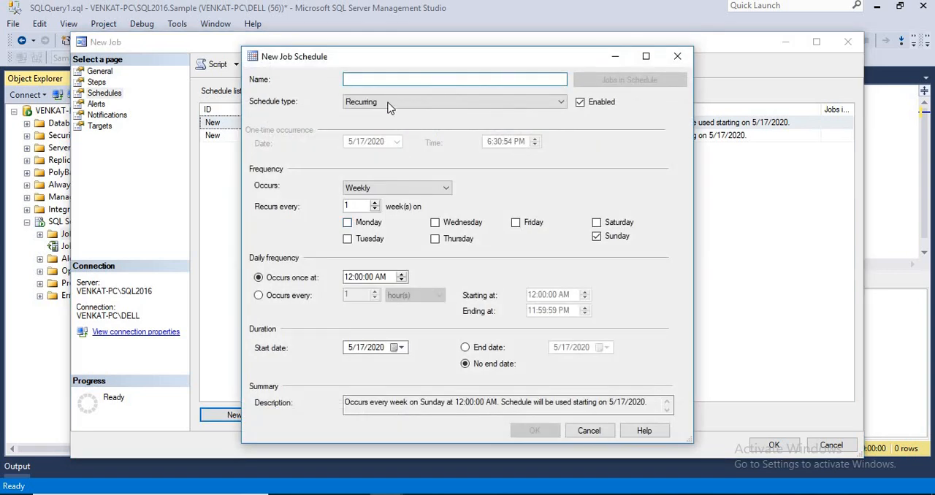
key(ctrl+v)
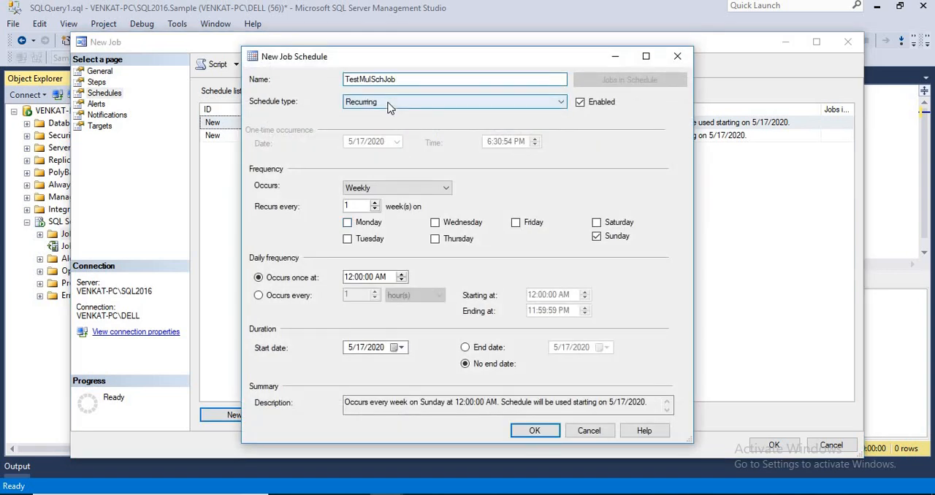
text(3)
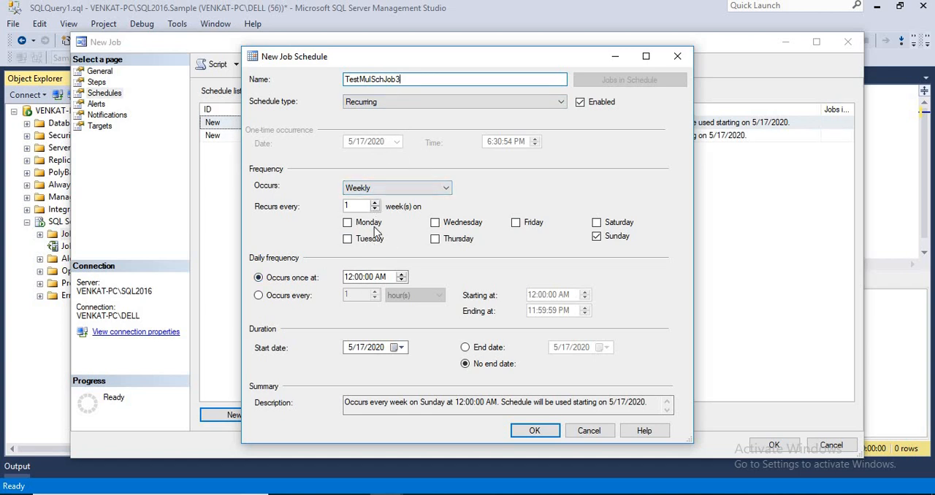
click(358, 280)
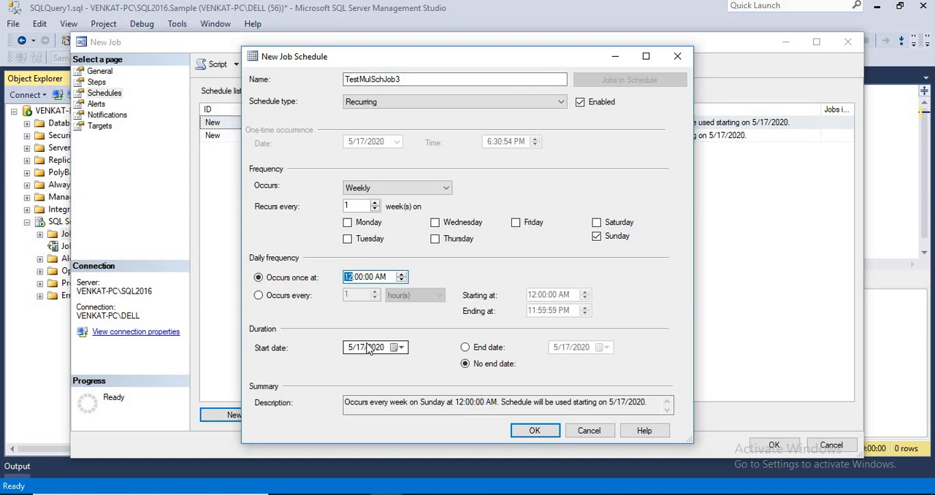
text(6)
click(360, 279)
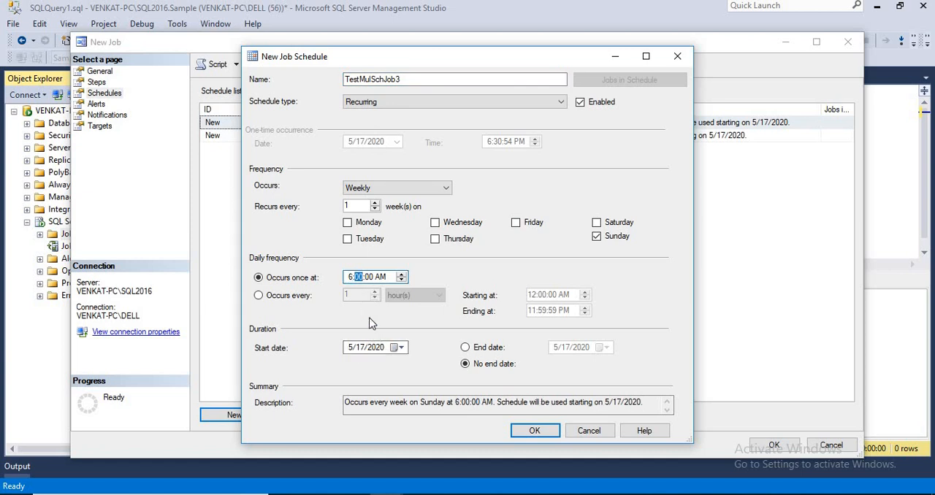
click(379, 277)
click(534, 431)
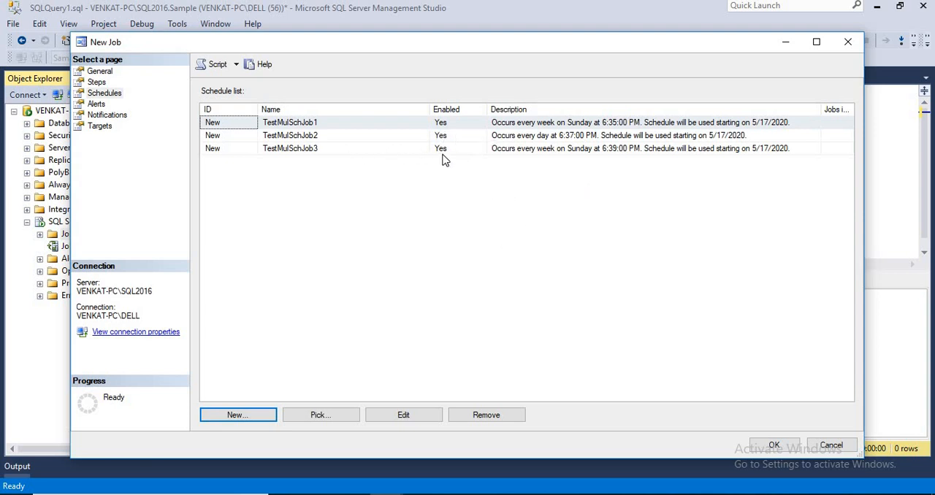
Review the weekly schedules in the job's schedule list and create the job
click(553, 151)
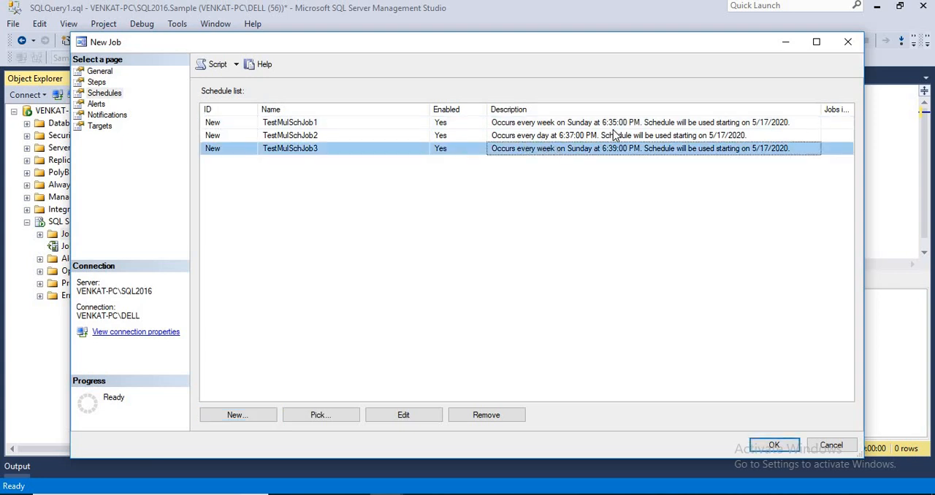
click(570, 125)
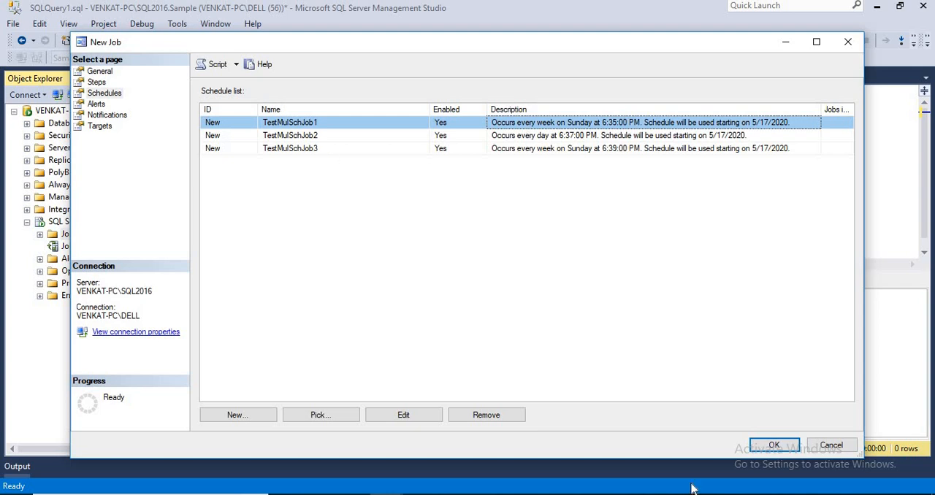
click(769, 445)
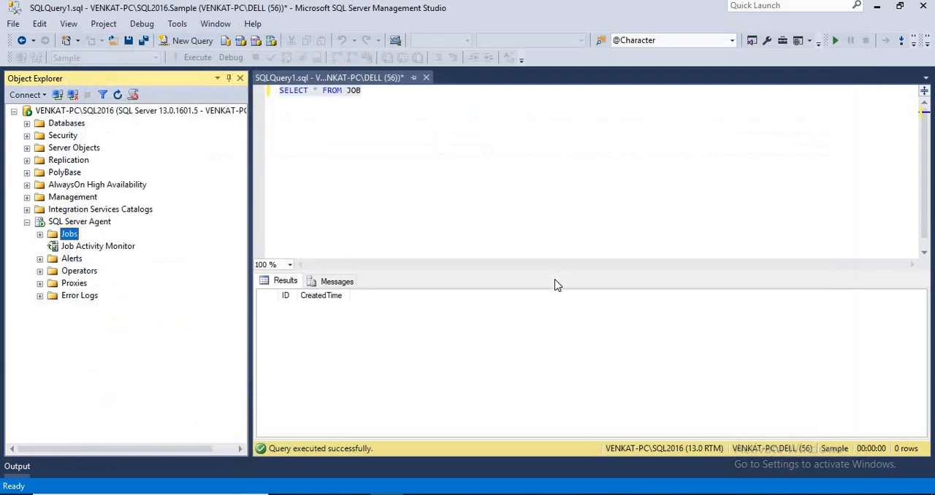
Open the Job Activity Monitor, sort the jobs by next run and locate TestMulSchJob
double_click(73, 247)
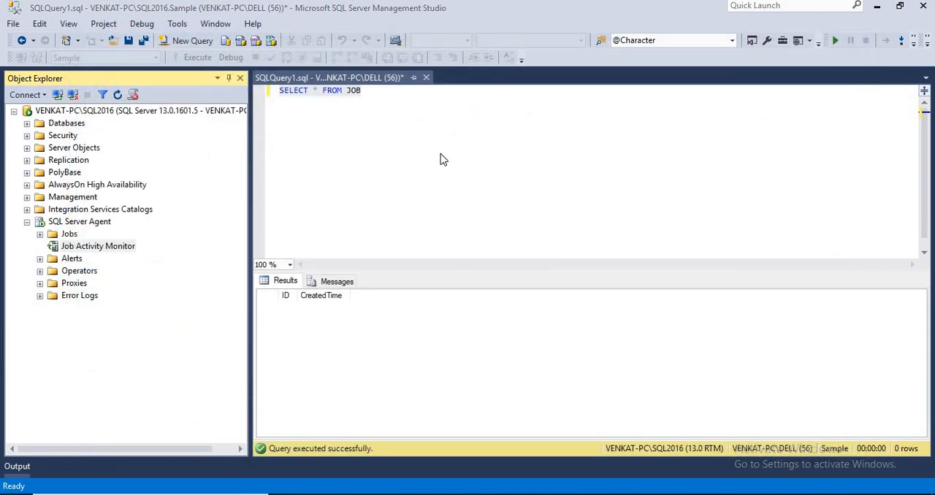
click(666, 36)
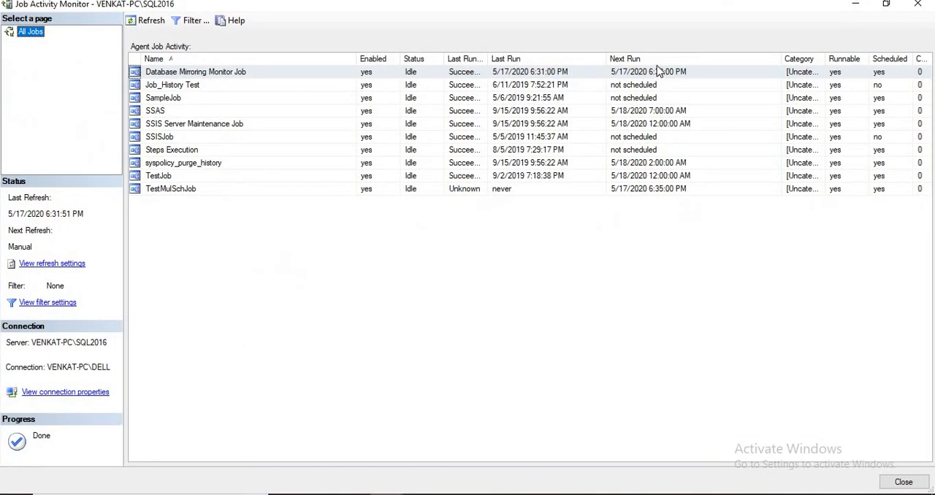
click(652, 58)
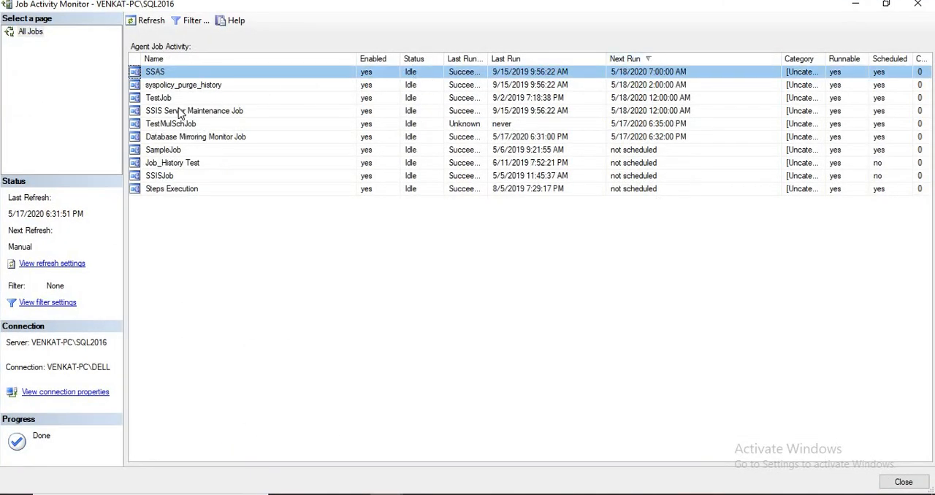
click(348, 124)
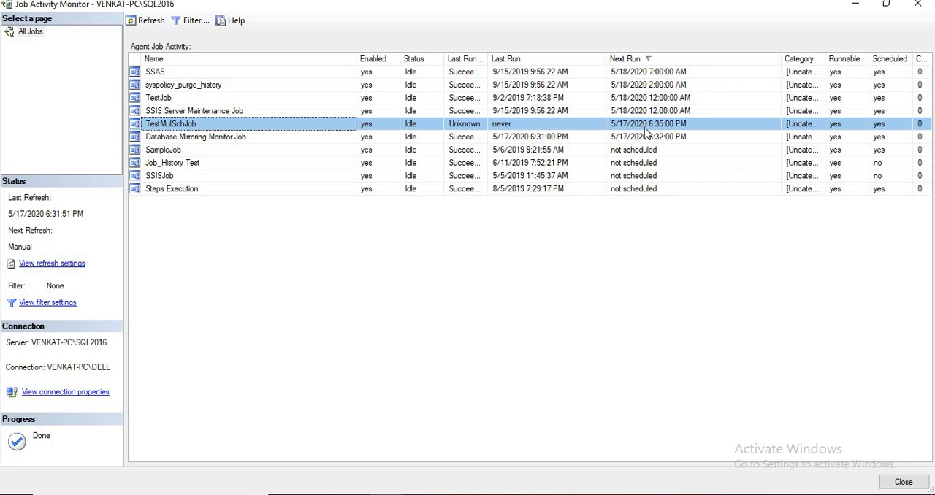
View the job history of TestMulSchJob before its first scheduled run and close the log
right_click(171, 129)
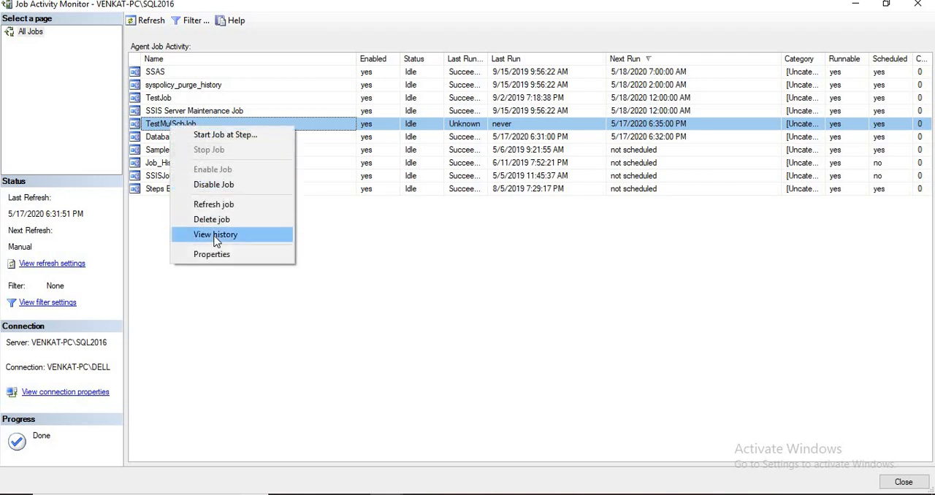
click(212, 236)
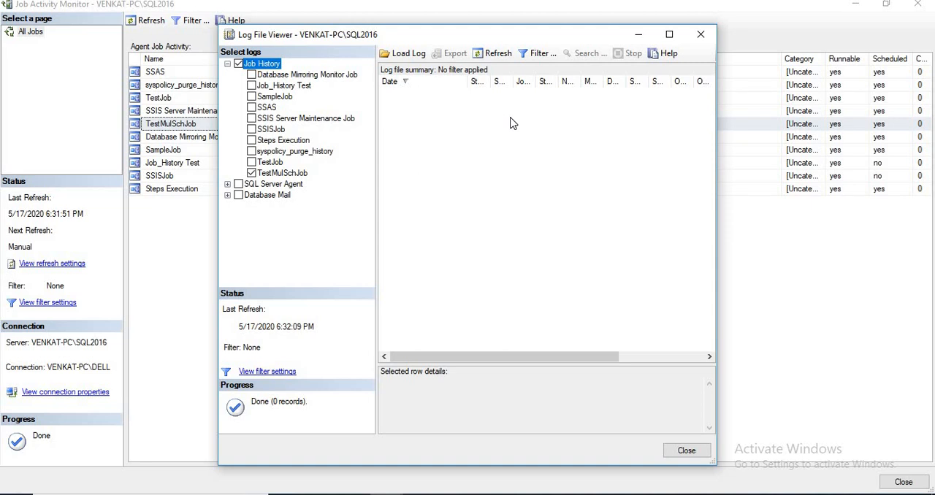
click(686, 451)
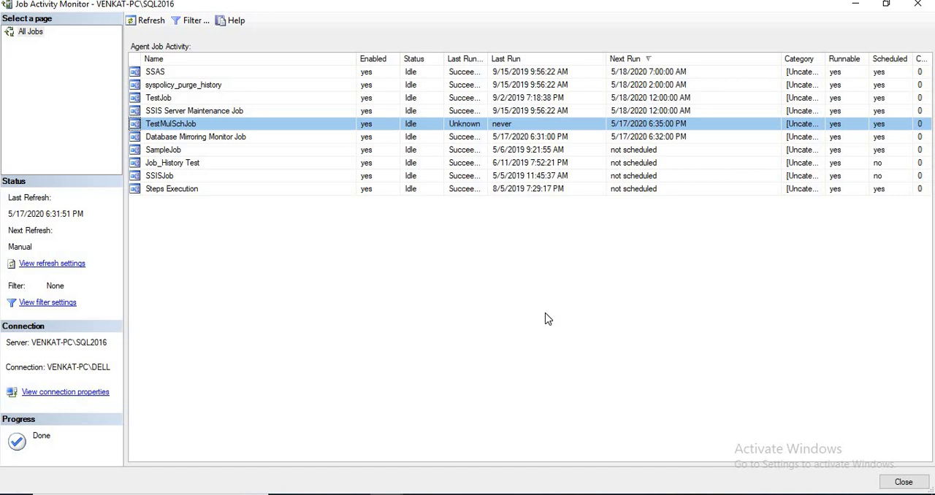
View the TestMulSchJob history again after the scheduled 6:35 PM run and expand that run's entry to read its message
click(386, 494)
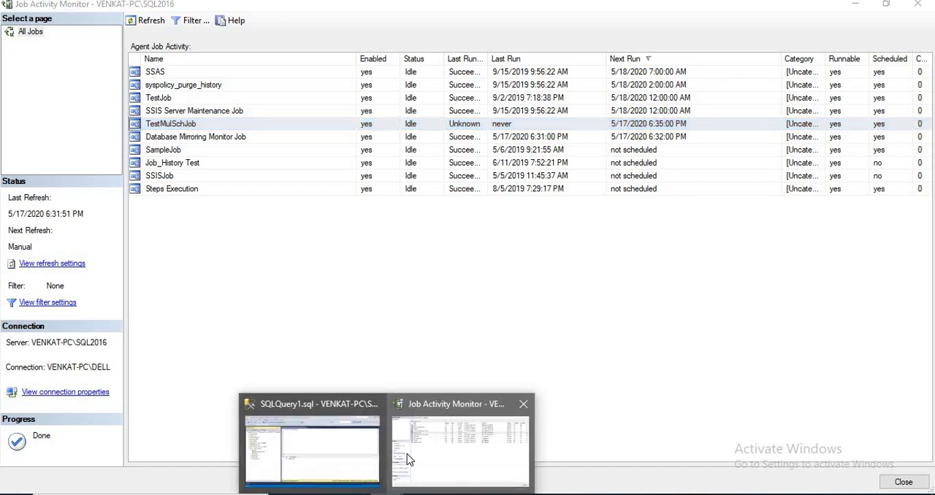
click(320, 447)
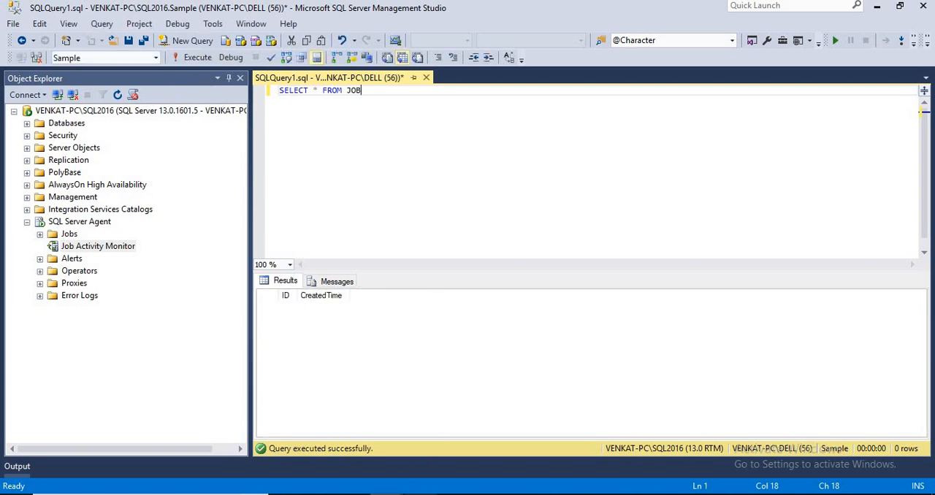
click(451, 454)
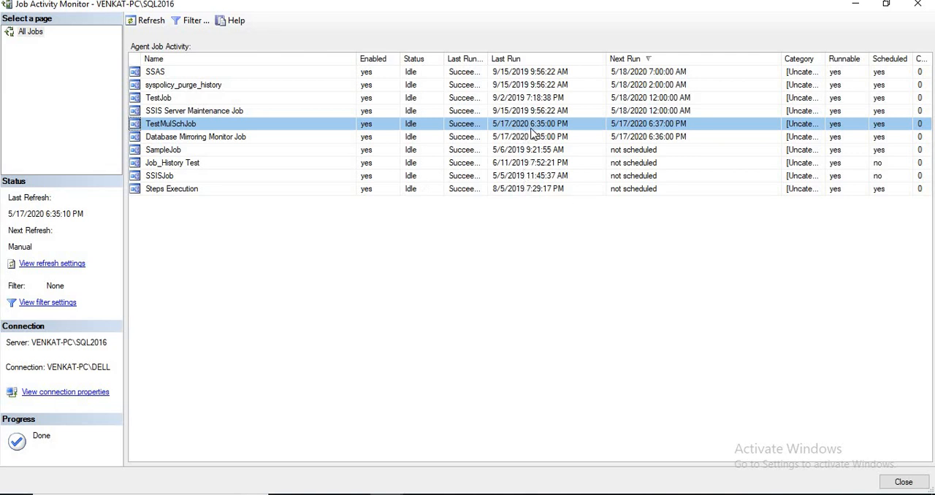
right_click(187, 128)
click(237, 235)
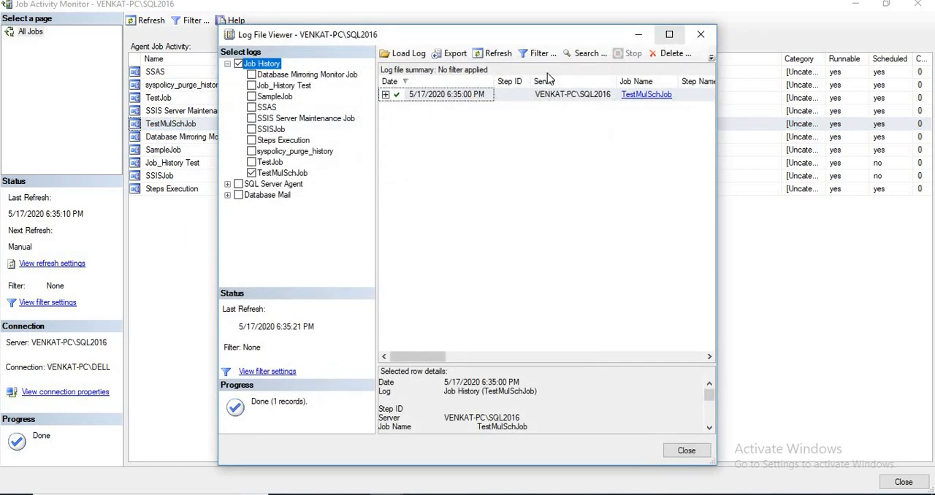
click(669, 34)
click(168, 62)
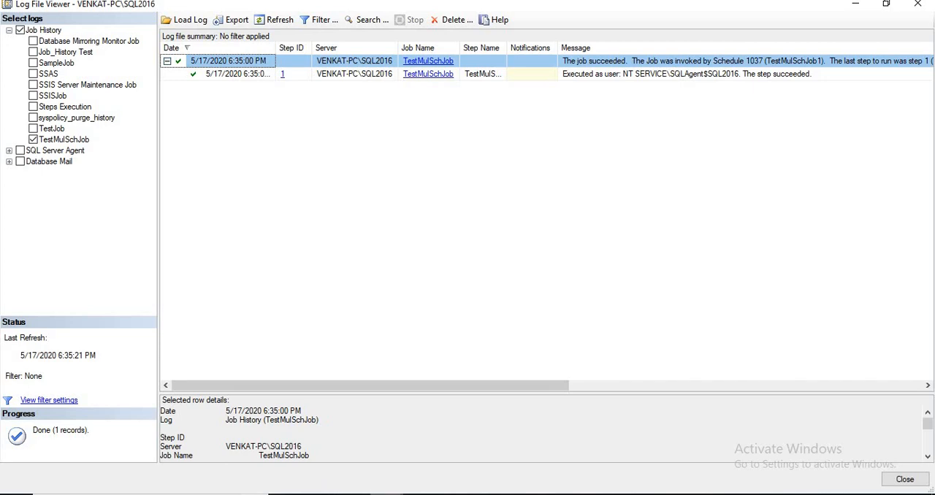
Rerun the SELECT query on the JOB table and widen the CreatedTime column in the results
click(384, 494)
click(262, 435)
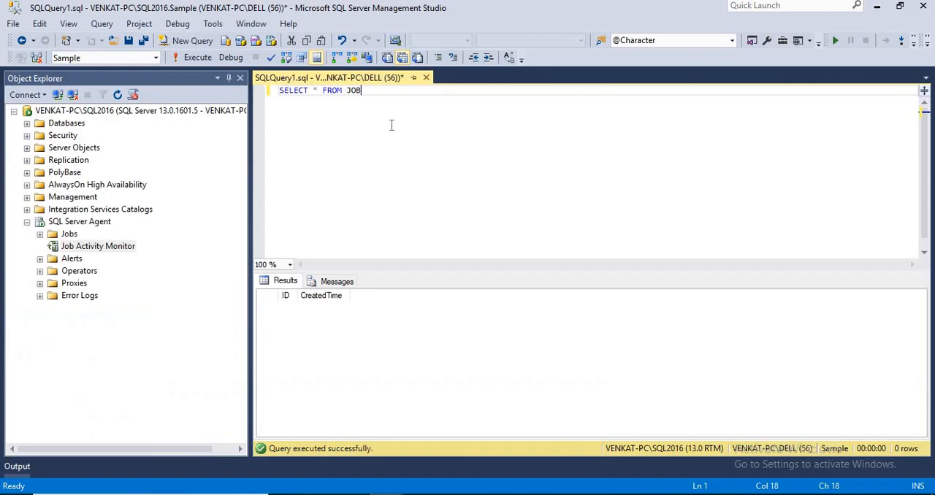
click(195, 58)
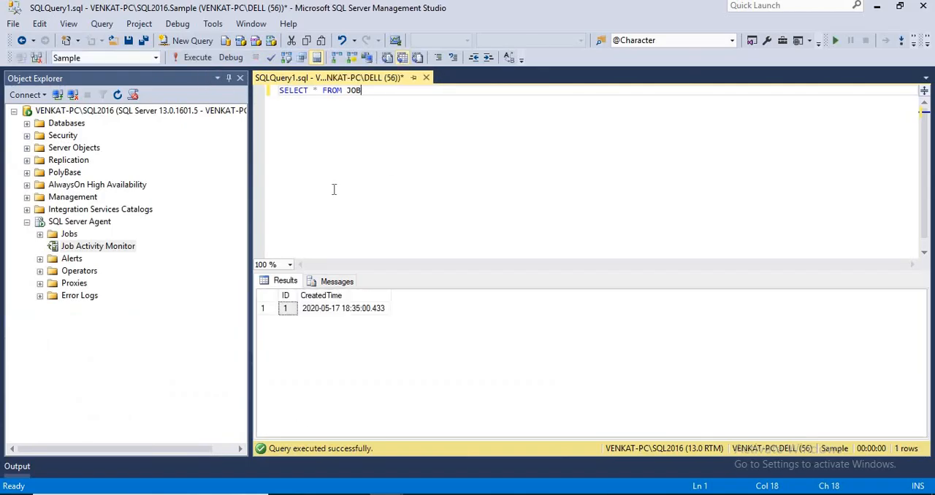
drag(390, 294, 445, 294)
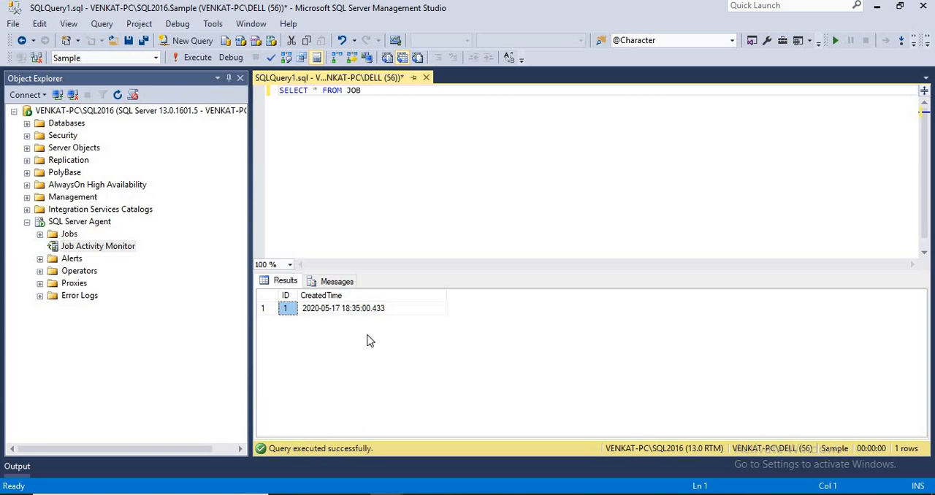
Return to the Job Activity Monitor, review the schedule list in TestMulSchJob's properties and close them without changes
click(384, 493)
click(489, 462)
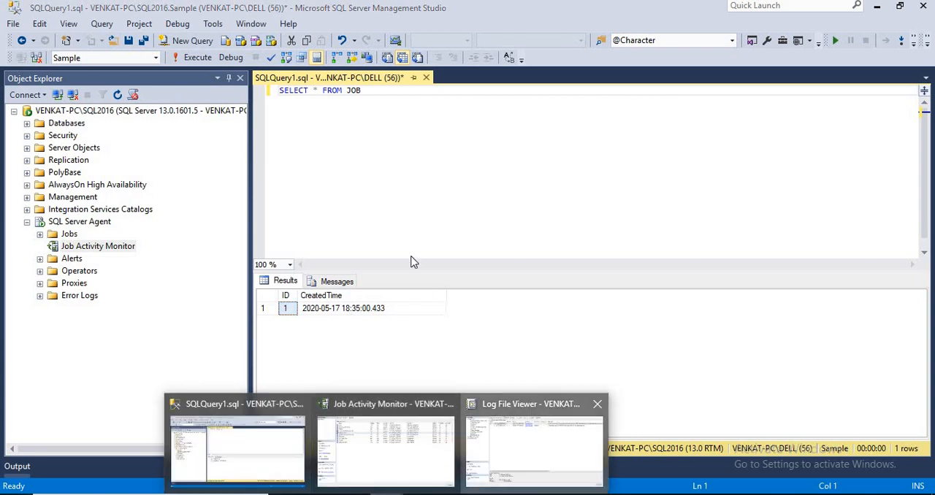
key(Escape)
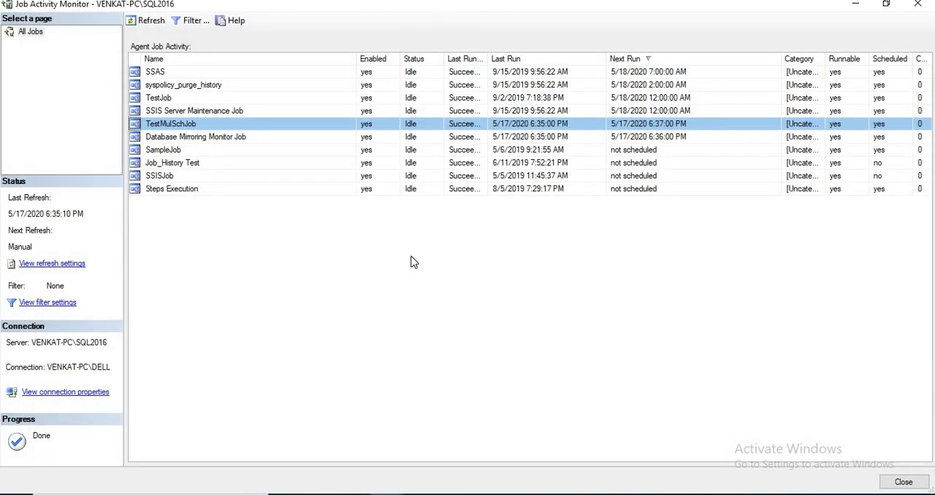
right_click(168, 126)
click(263, 251)
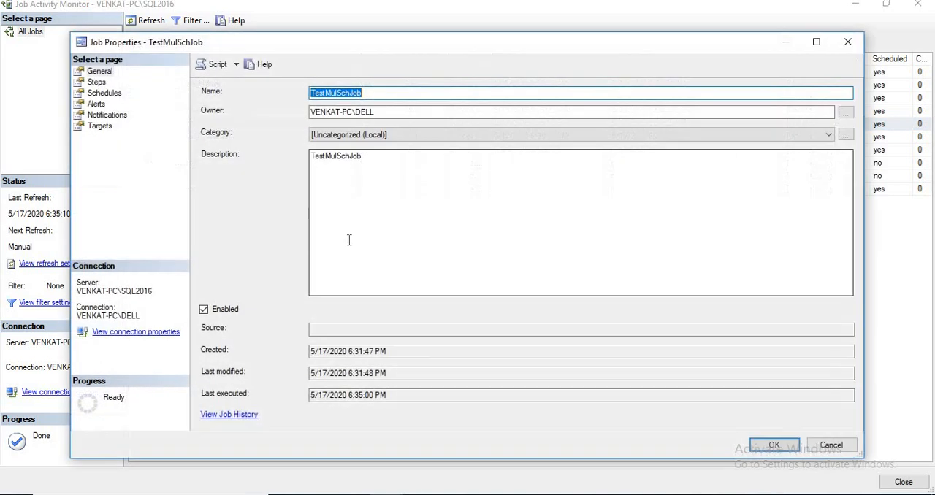
click(105, 93)
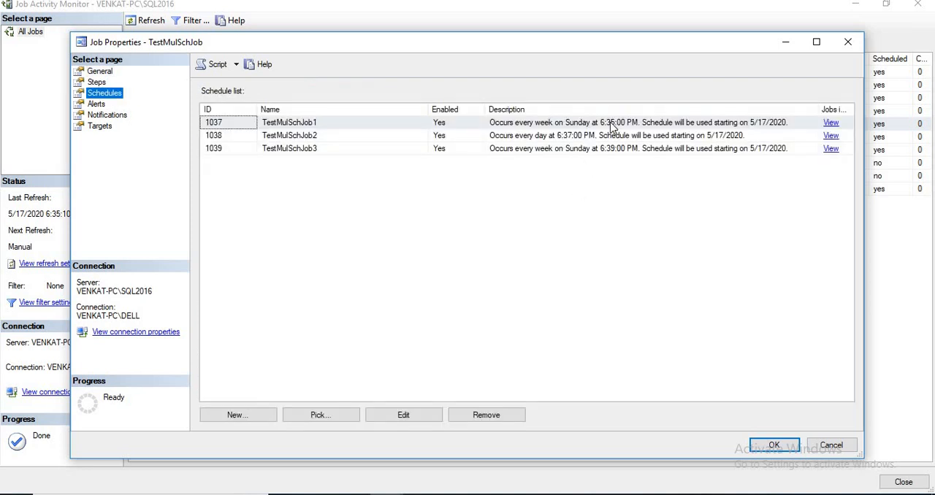
click(562, 139)
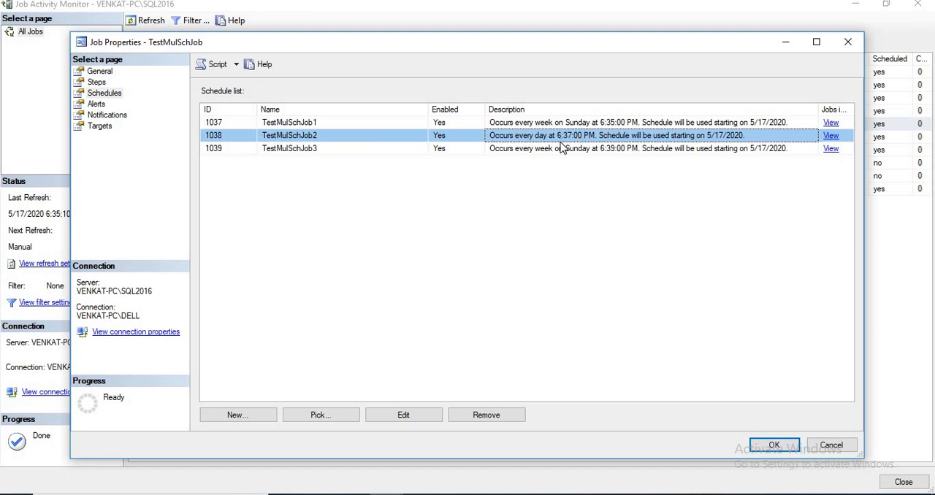
key(Escape)
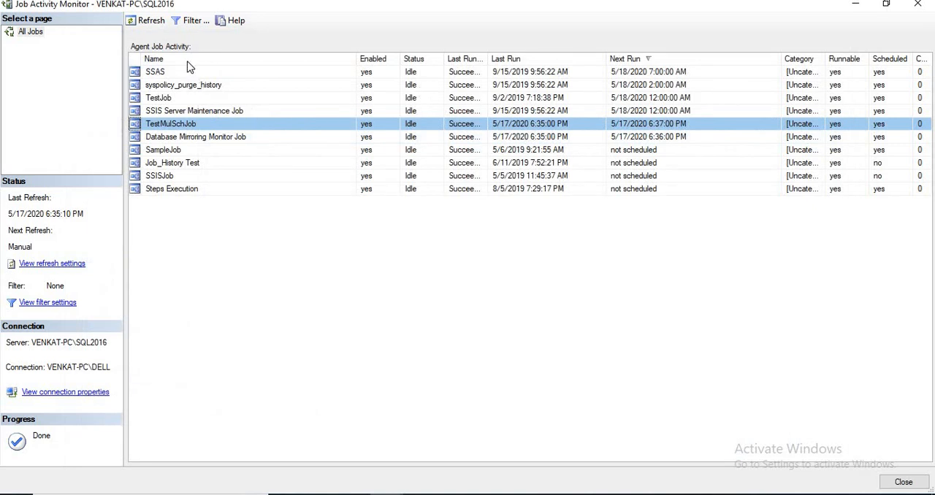
Refresh the job activity and widen the Last Run Outcome column to check TestMulSchJob's outcome
click(146, 20)
drag(488, 59, 543, 59)
click(470, 125)
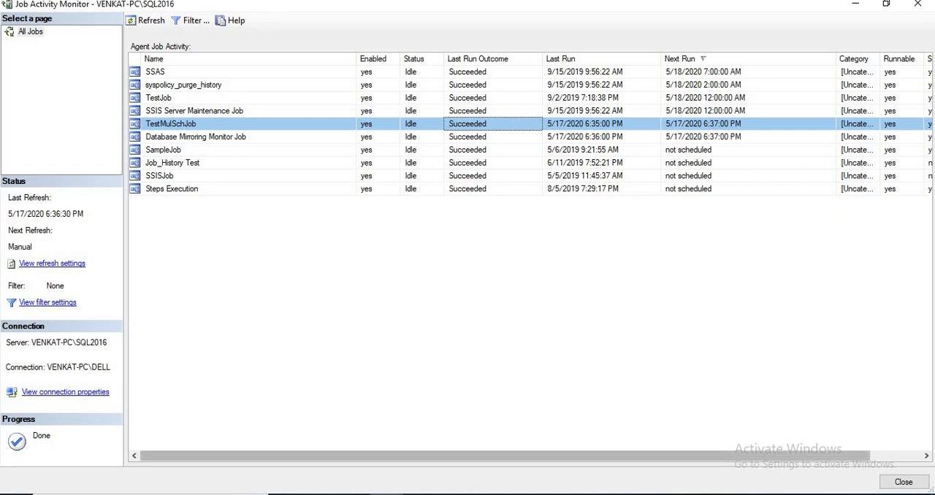
Execute the JOB table query again and inspect the CreatedTime value before the 6:37 PM schedule is due
mouse_move(398, 491)
click(327, 457)
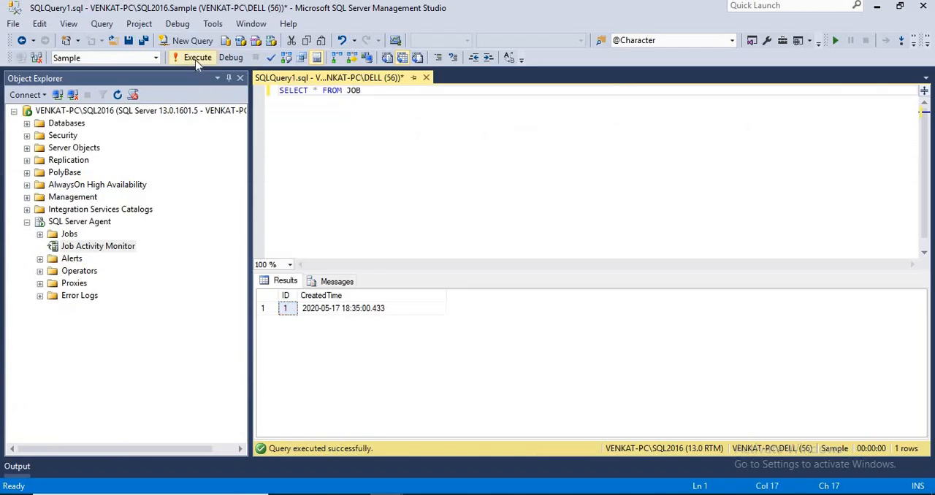
click(332, 313)
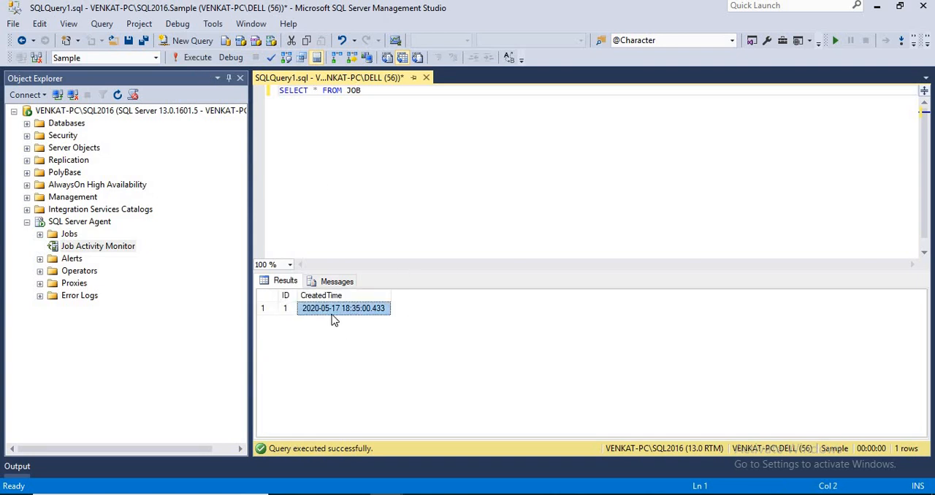
Return to the Job Activity Monitor and refresh it to check TestMulSchJob's 6:37 PM run
key(alt+Tab)
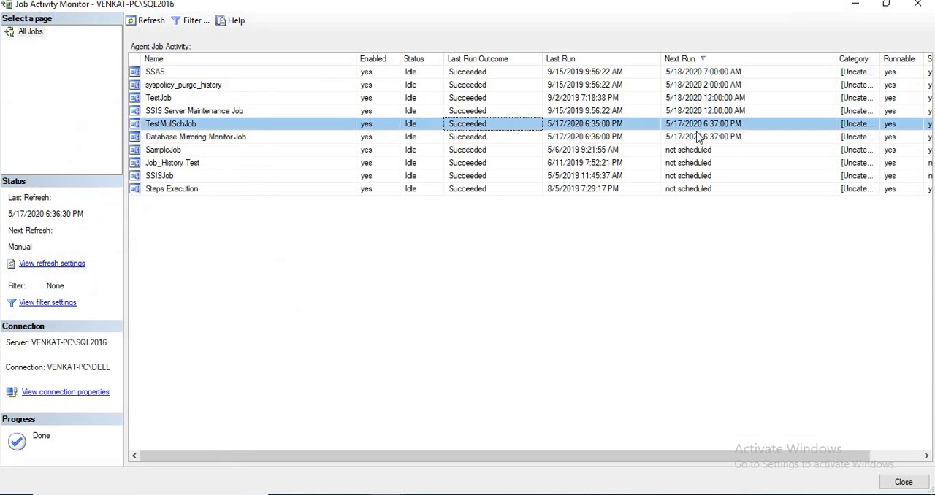
click(148, 24)
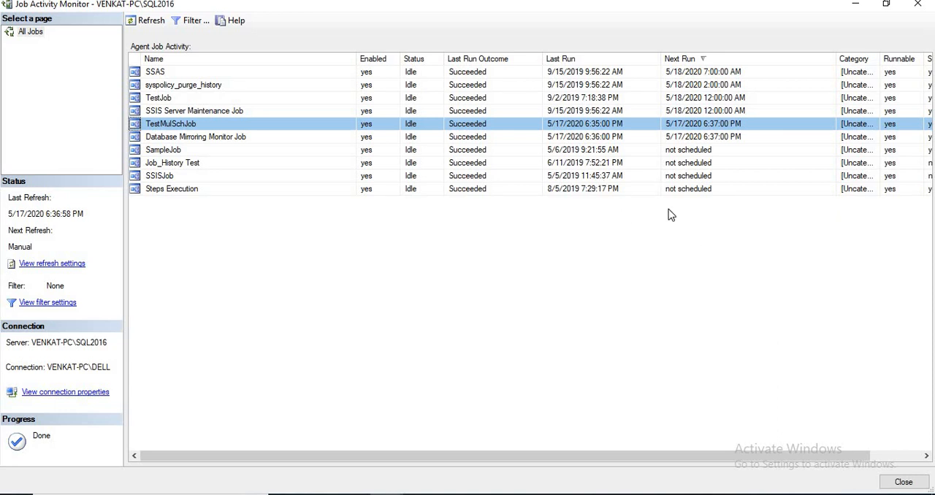
click(142, 25)
Rerun SELECT * FROM JOB after the 6:37 PM schedule and compare the CreatedTime values
click(385, 491)
click(329, 455)
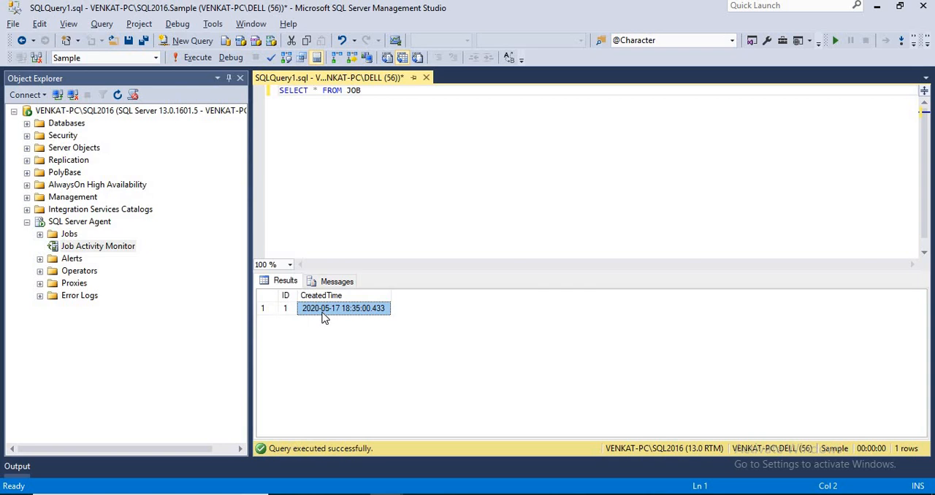
click(329, 192)
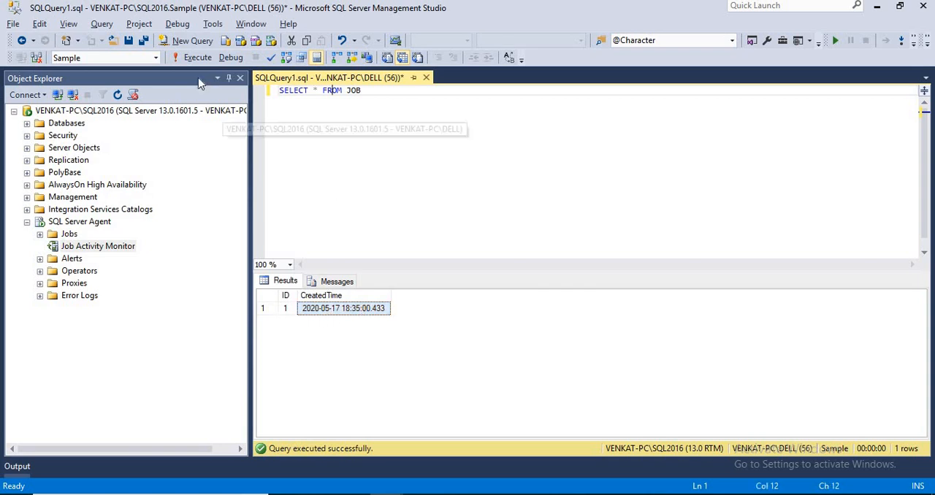
click(191, 59)
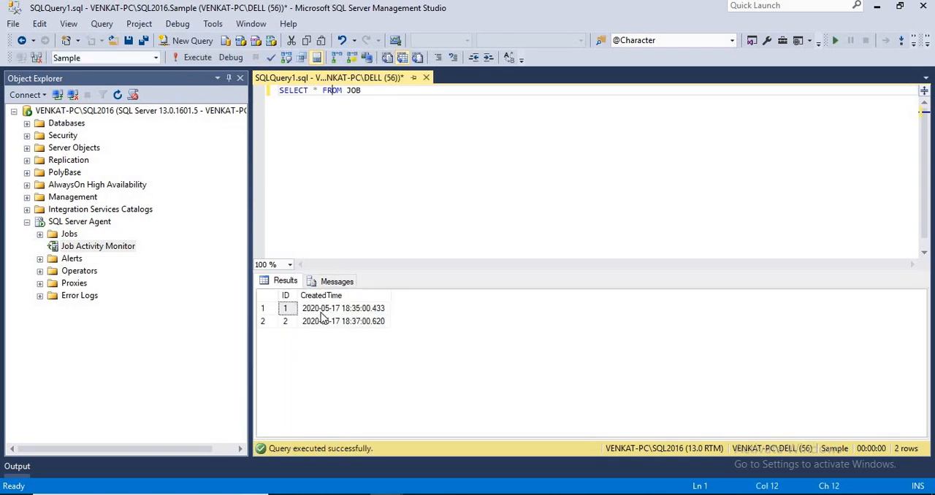
click(346, 309)
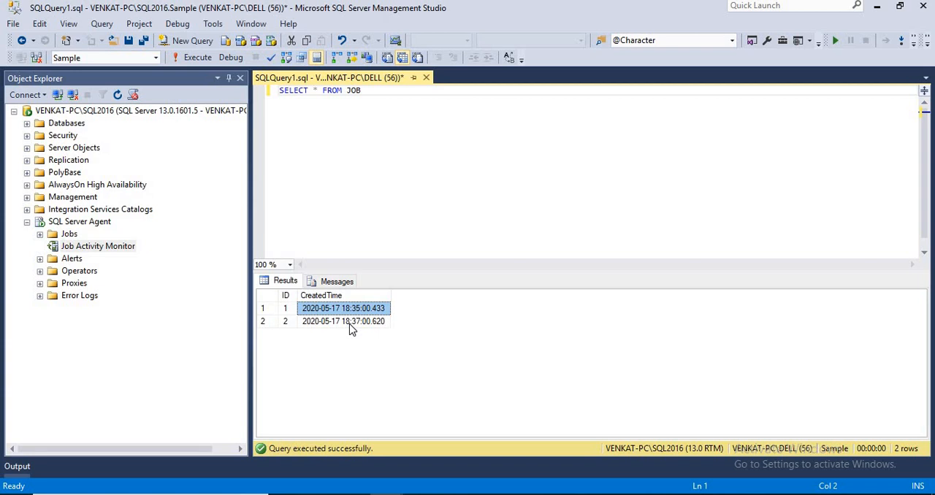
Refresh the Job Activity Monitor repeatedly to check TestMulSchJob's last run and its upcoming 6:39 PM schedule
mouse_move(394, 489)
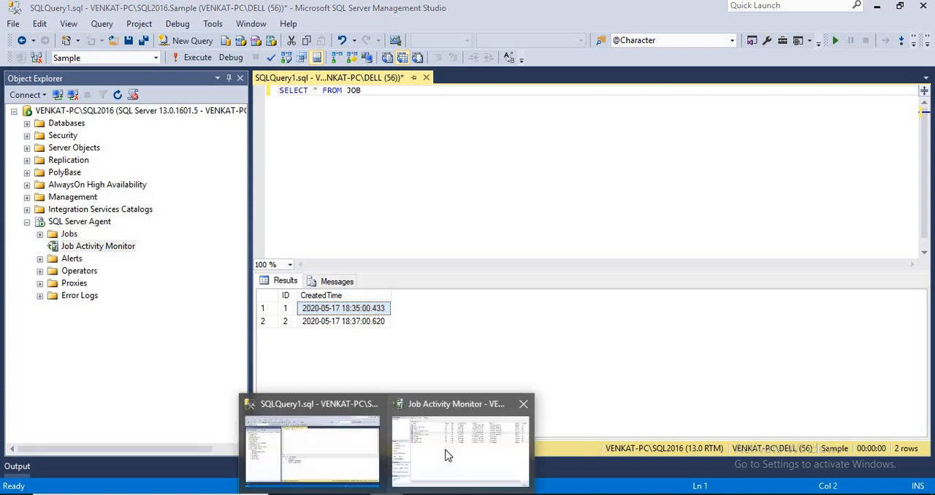
click(447, 454)
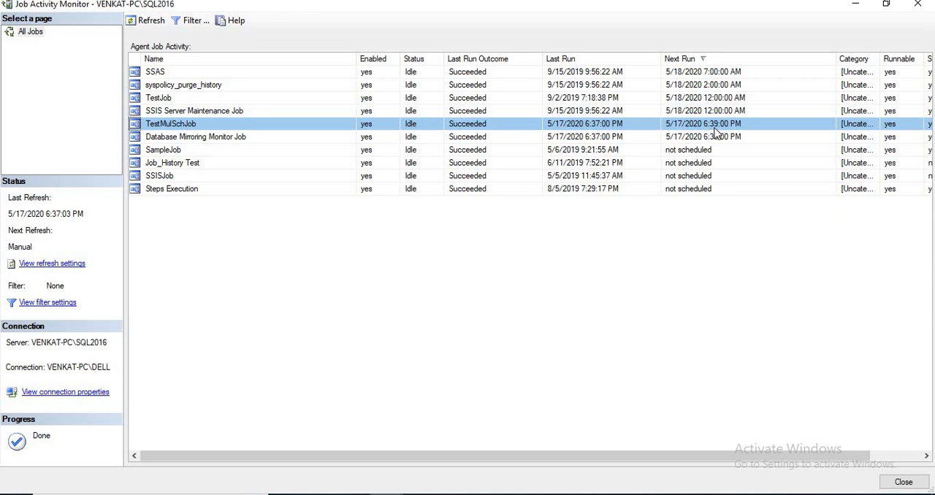
click(148, 25)
click(148, 25)
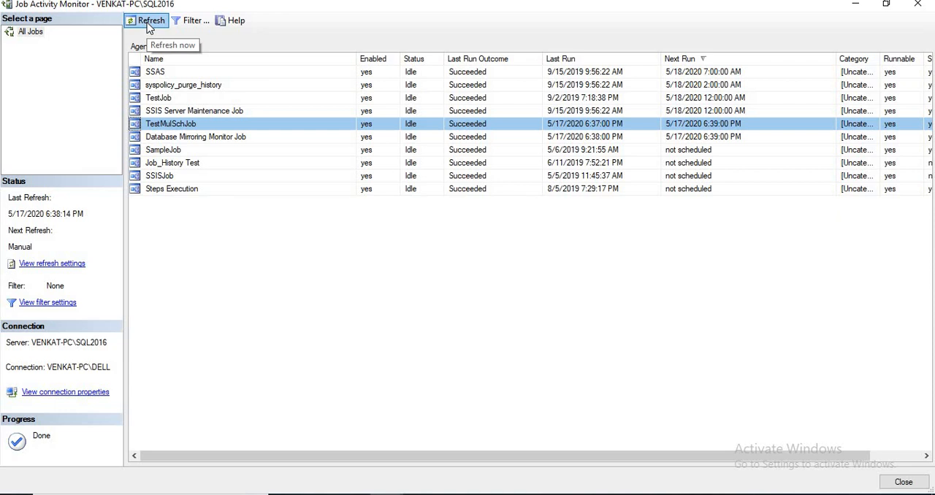
click(148, 25)
click(148, 25)
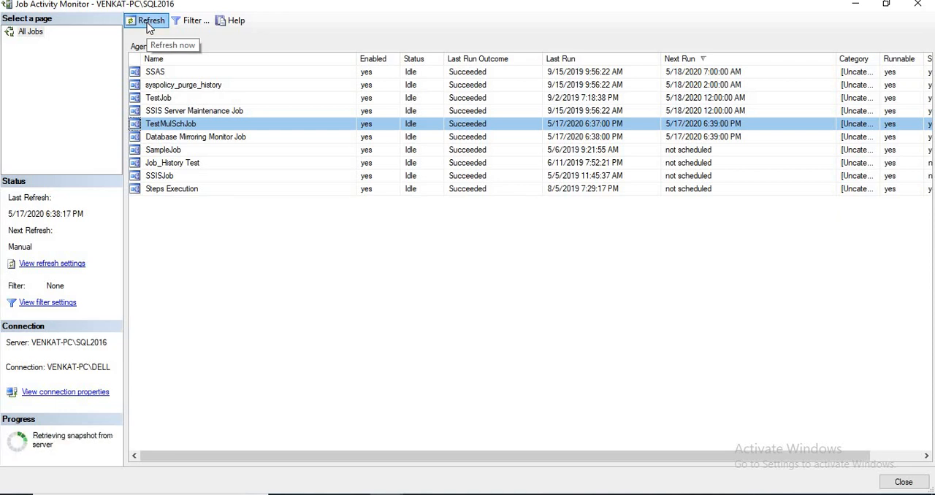
click(148, 25)
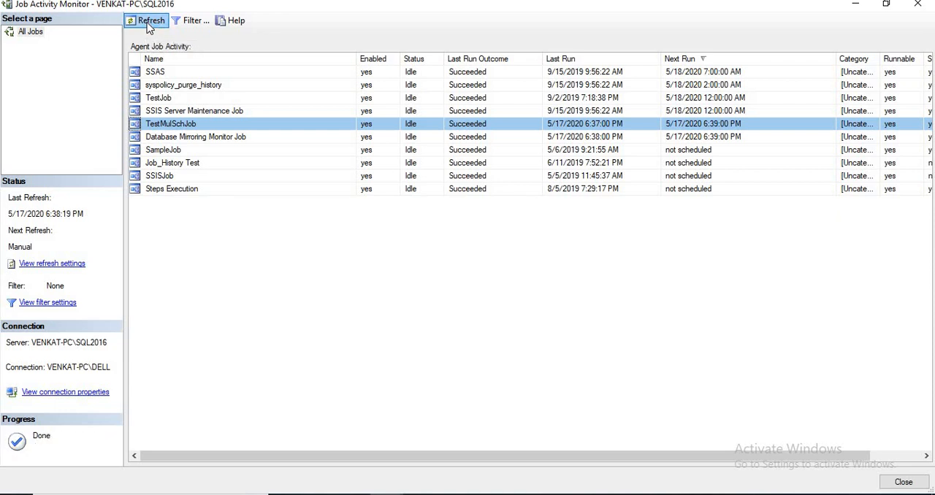
click(148, 25)
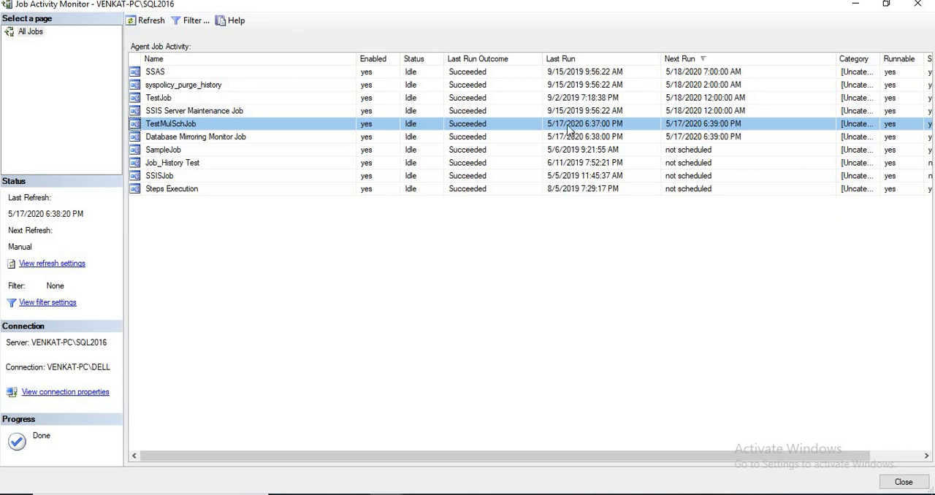
Keep refreshing the Job Activity Monitor until TestMulSchJob's 6:39 PM schedule has run, and check its next run time
click(145, 24)
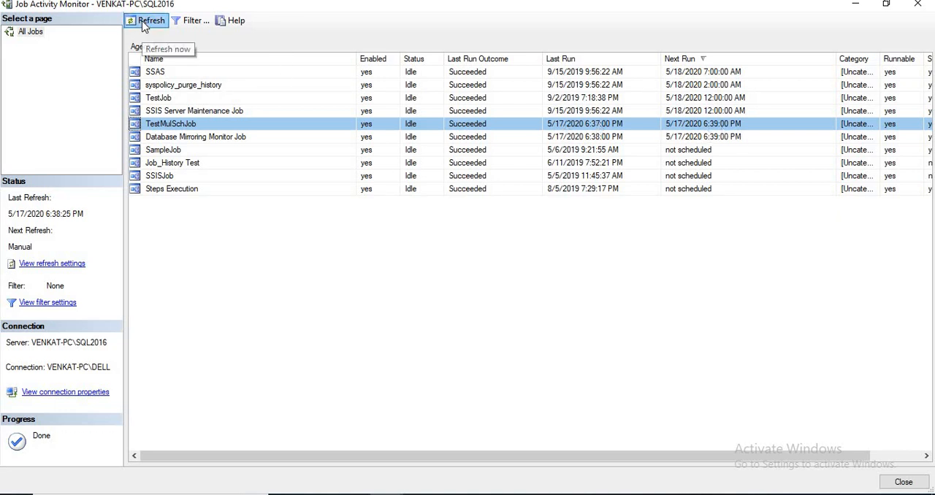
click(143, 24)
click(144, 24)
click(144, 24)
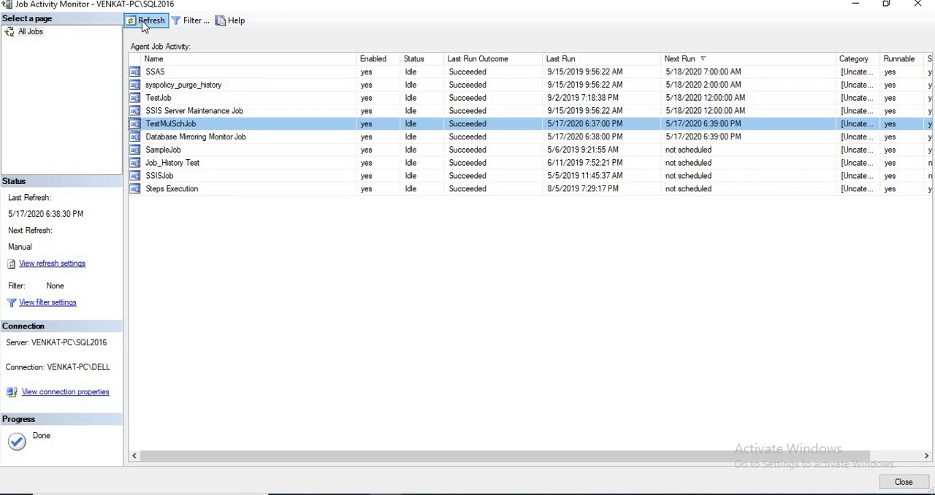
click(144, 24)
click(144, 24)
click(144, 24)
click(144, 24)
click(143, 24)
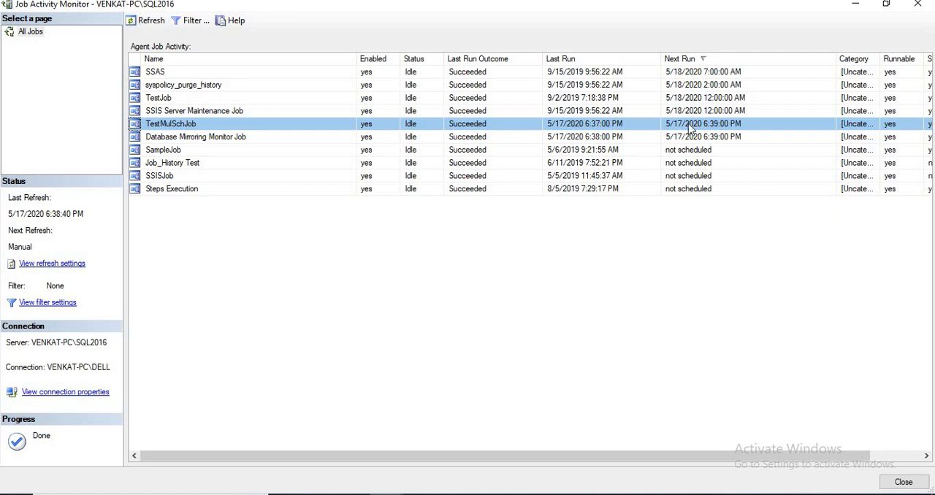
click(146, 25)
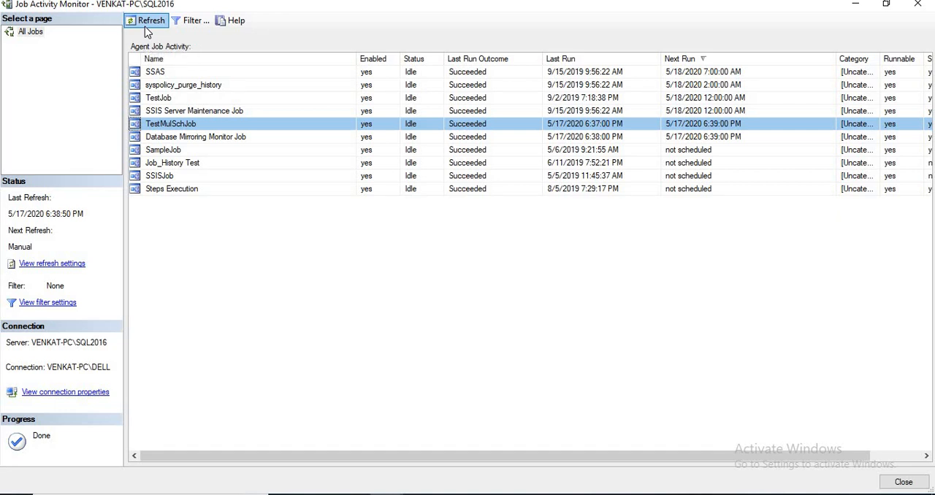
click(146, 32)
click(146, 31)
click(146, 31)
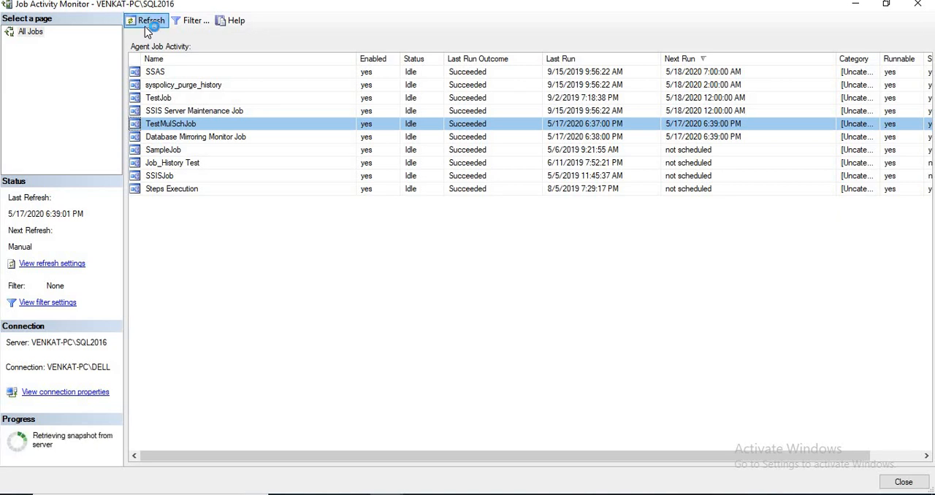
click(146, 31)
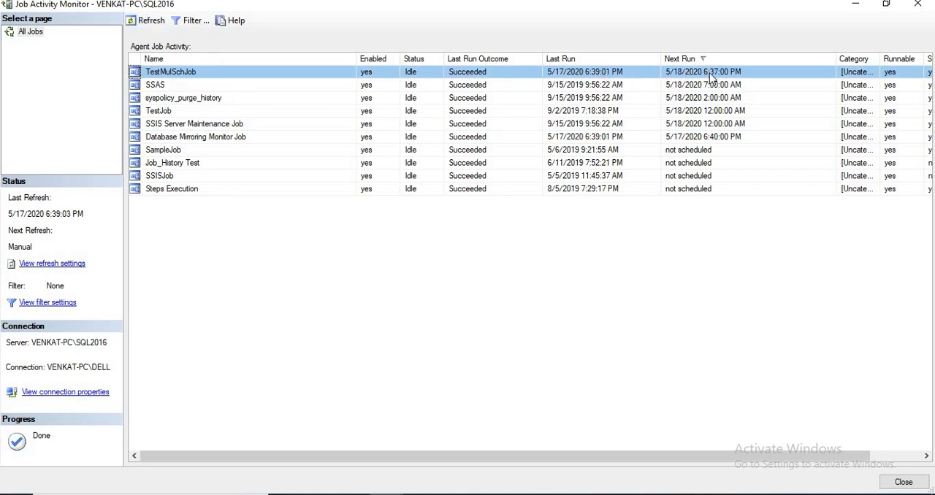
Open TestMulSchJob's properties from the Job Activity Monitor, view the general details, and close them without changes
right_click(166, 74)
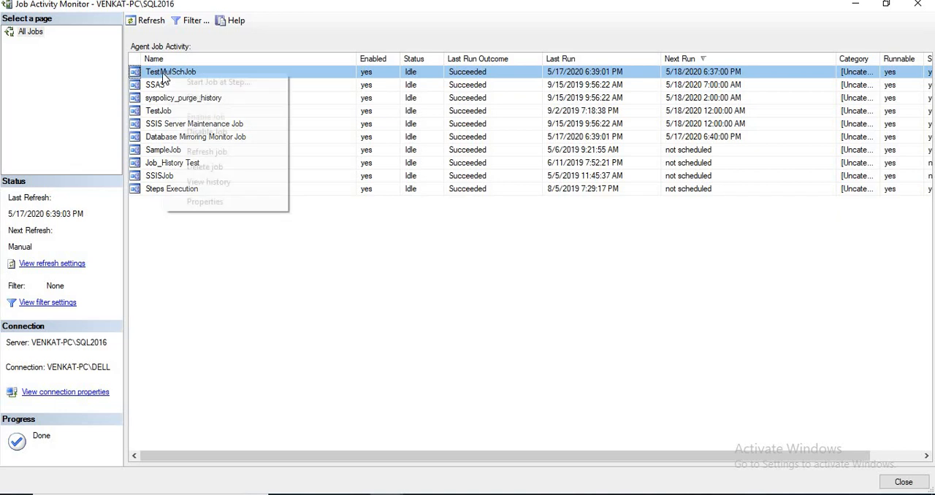
click(207, 202)
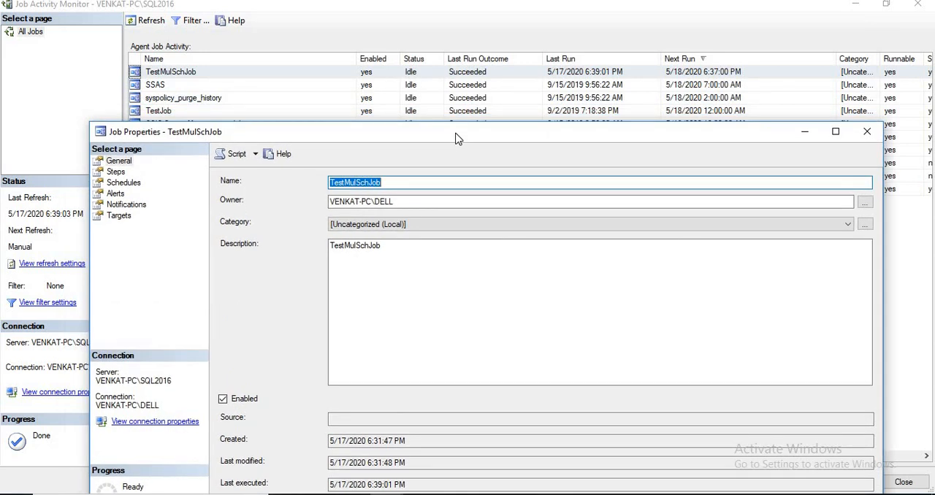
drag(455, 138, 405, 99)
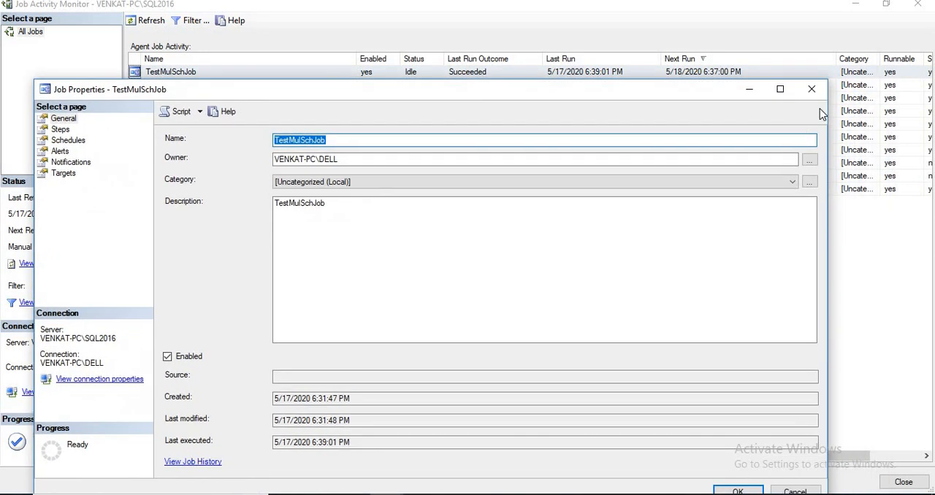
click(816, 92)
View TestMulSchJob's job history to review its logged runs, then close the log viewer
right_click(179, 73)
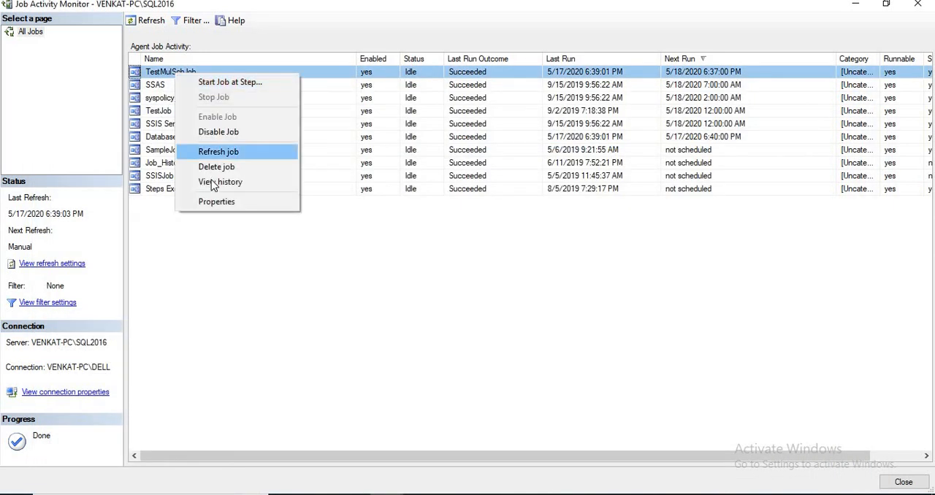
click(292, 181)
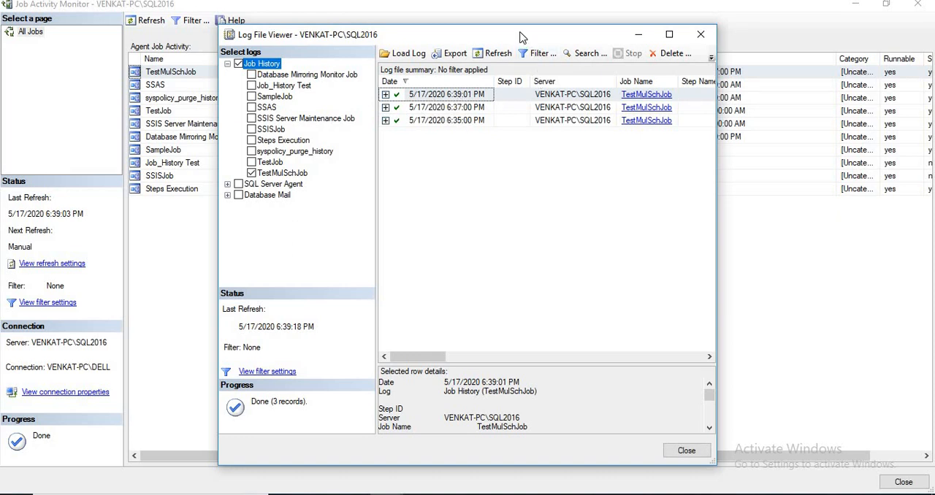
drag(520, 37, 440, 97)
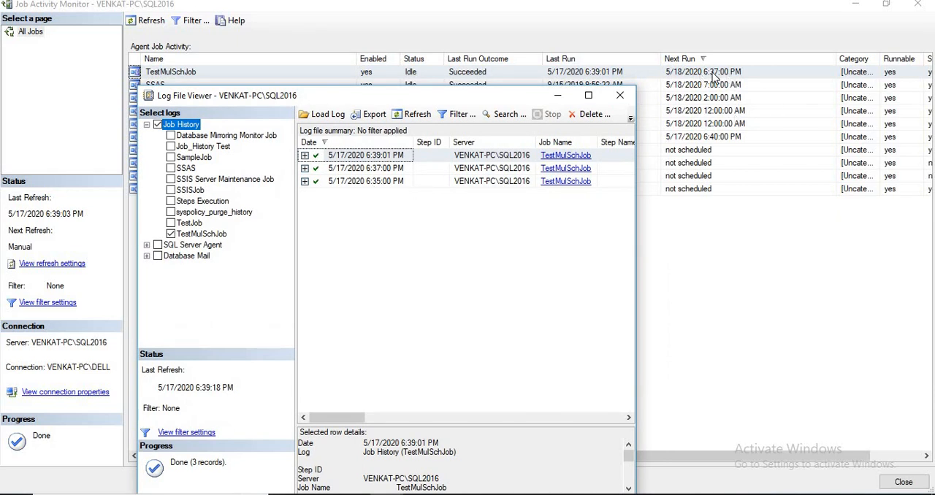
click(620, 95)
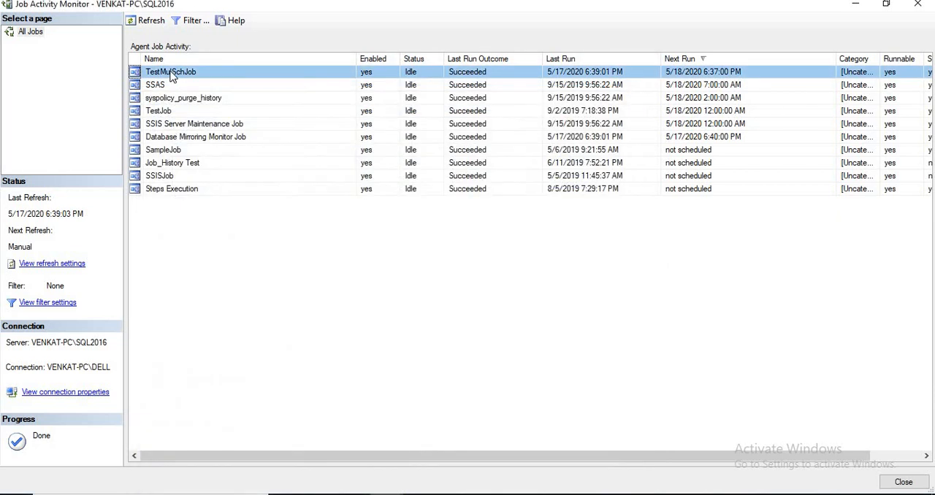
Review TestMulSchJob's schedule list and the TestMulSchJob1 schedule settings, cancelling out without changes
right_click(172, 76)
click(198, 203)
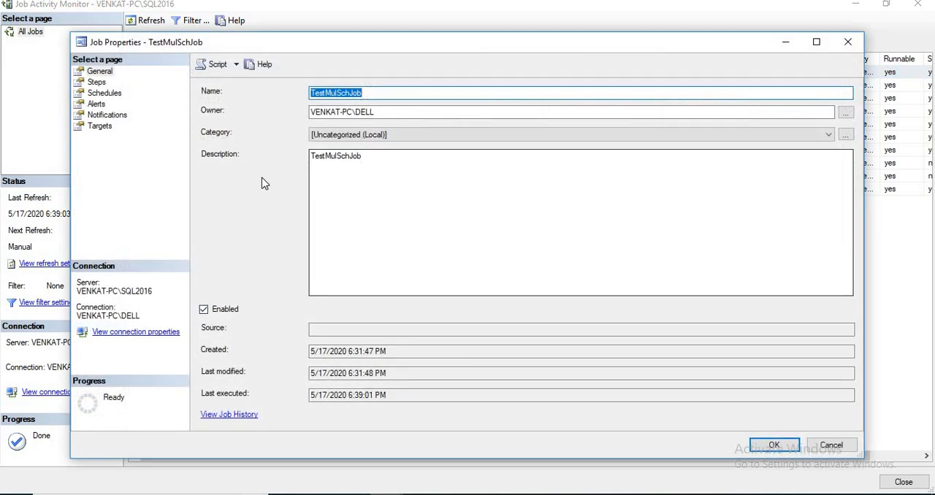
click(102, 93)
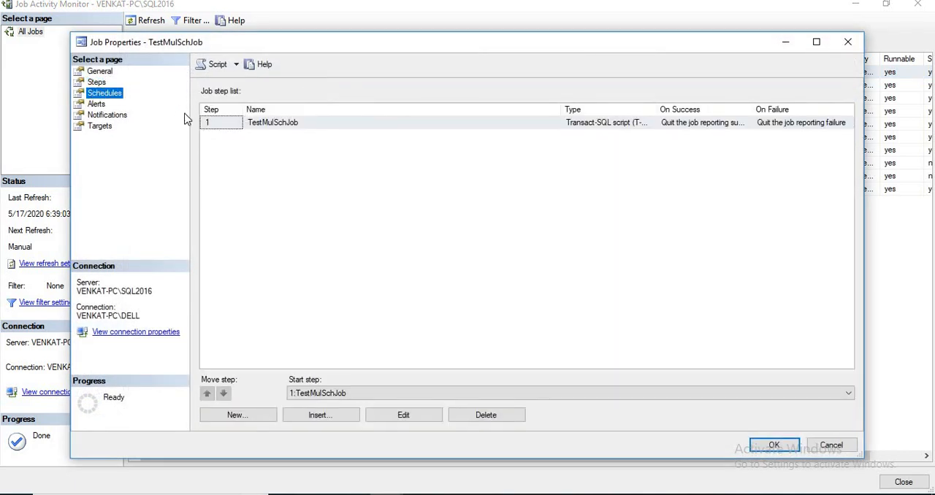
click(564, 122)
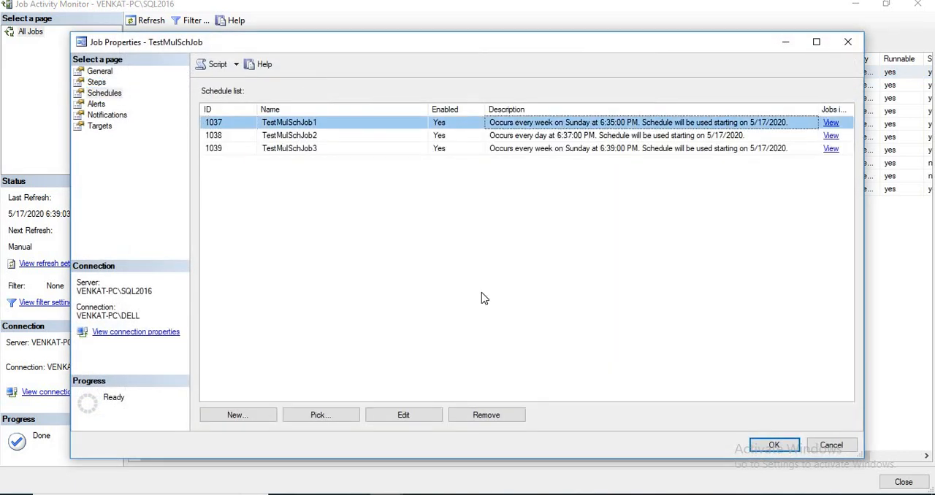
click(406, 415)
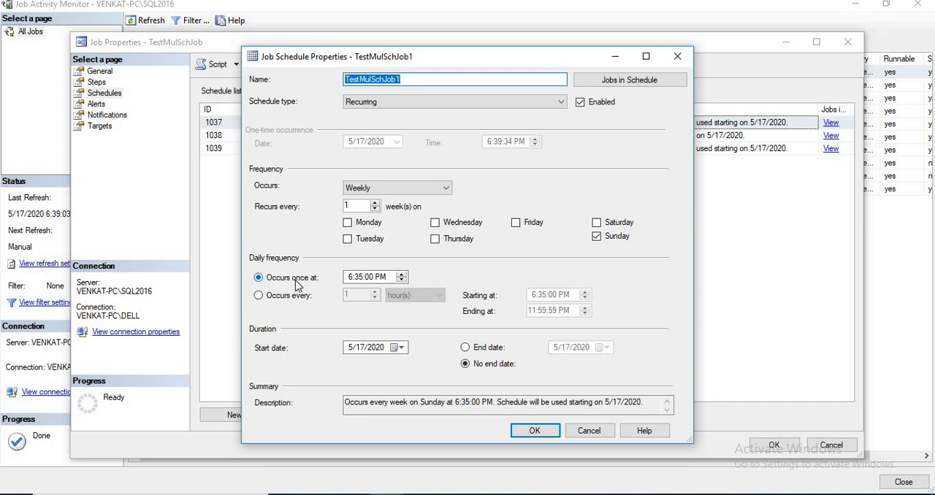
click(591, 431)
click(829, 443)
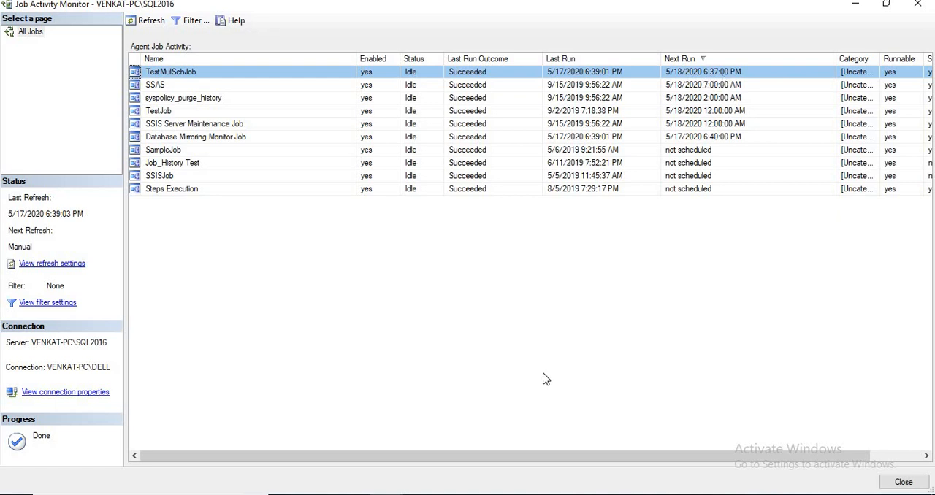
Return to the SELECT * FROM JOB query window to check the table after the 6:39 PM run
key(alt+Tab)
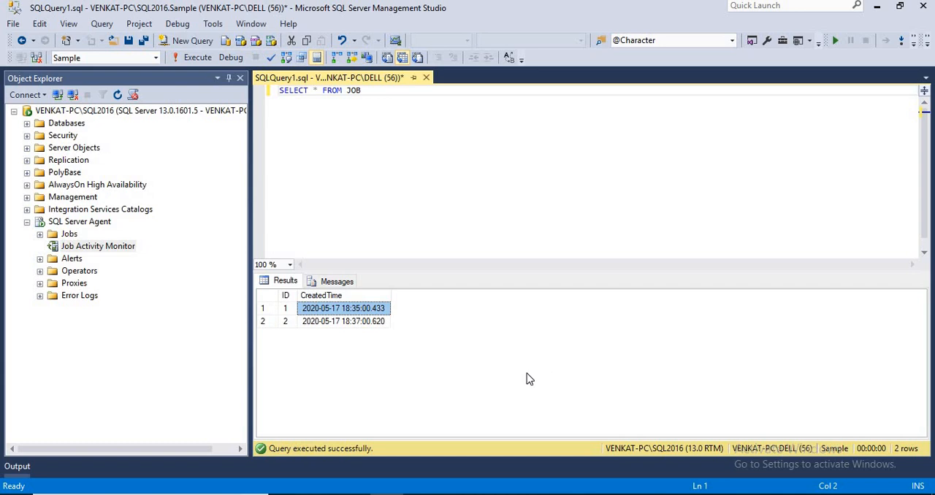